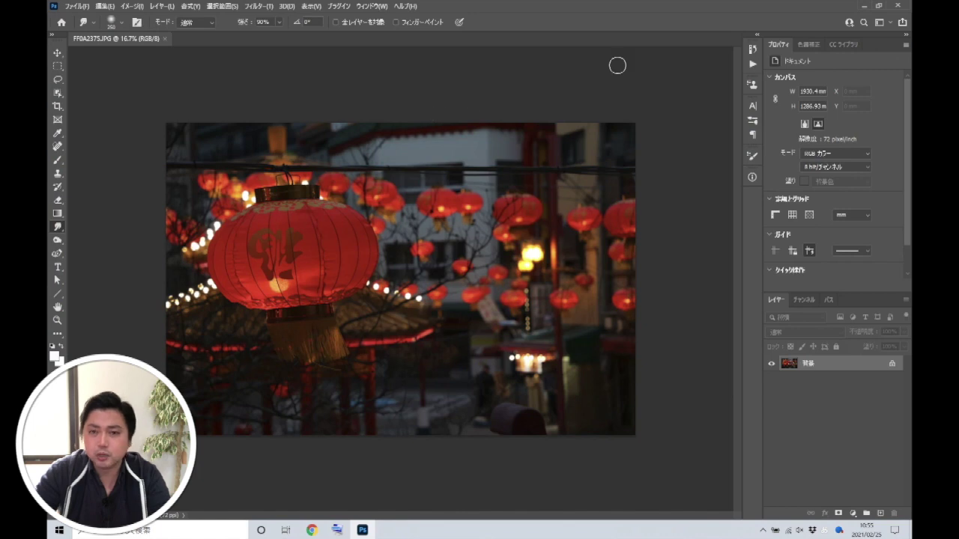
# - Bring up the finished ランタンぼかし.psd and ランタン色鉛筆.psd examples for reference and close both of them
pyautogui.click(865, 9)
pyautogui.hotkey('alt', 'Tab')
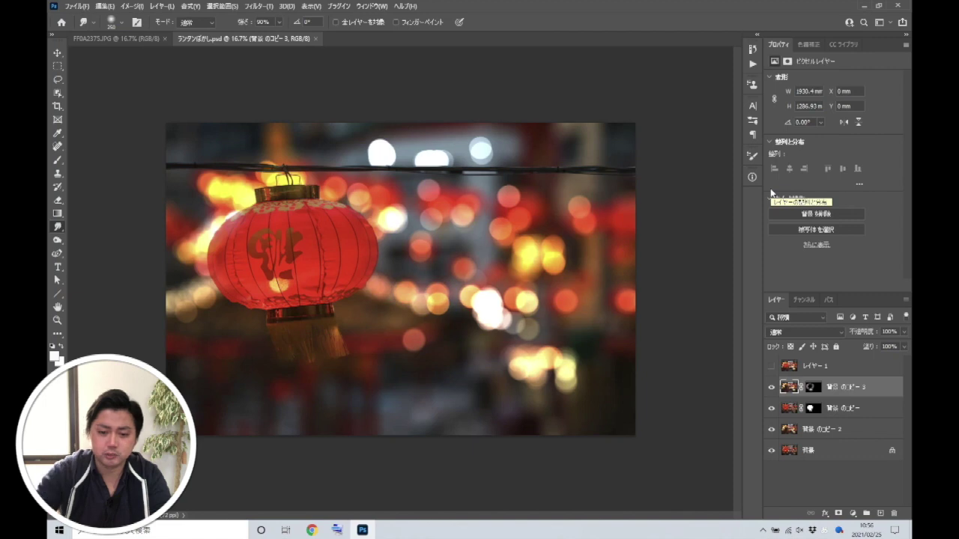
pyautogui.click(863, 6)
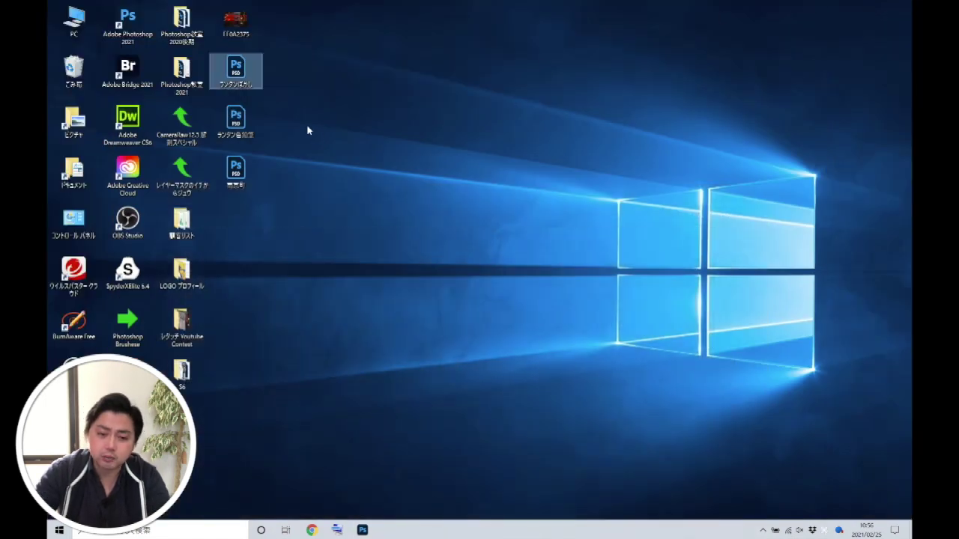
pyautogui.doubleClick(235, 120)
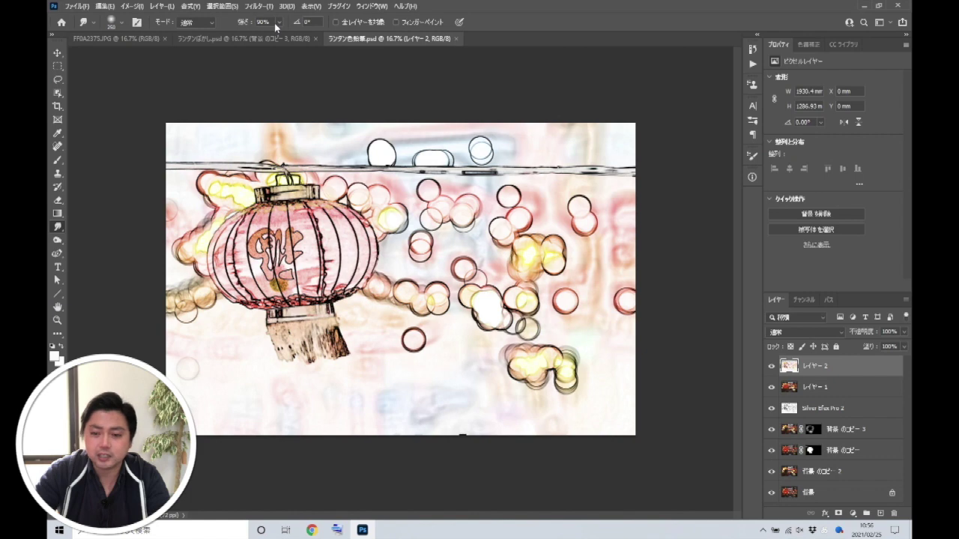
pyautogui.click(456, 38)
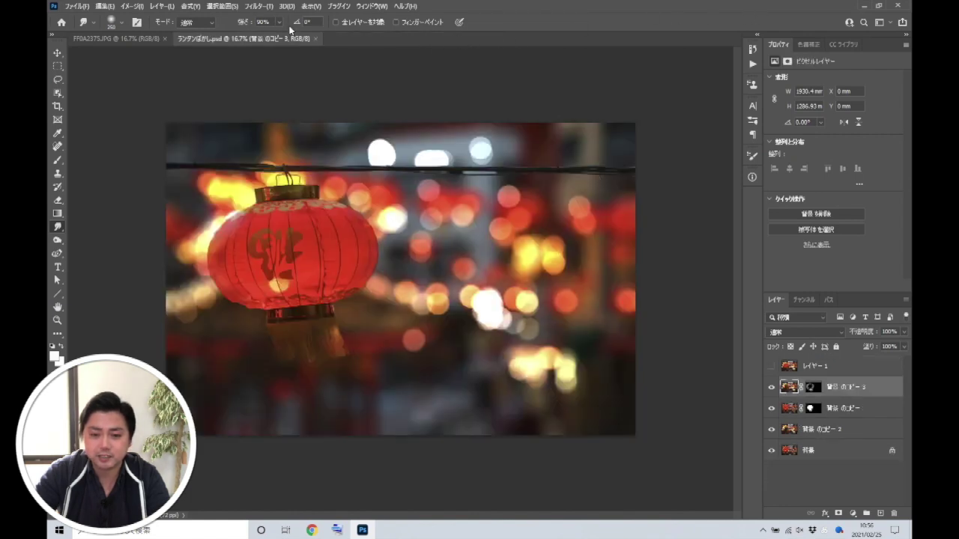
pyautogui.click(315, 39)
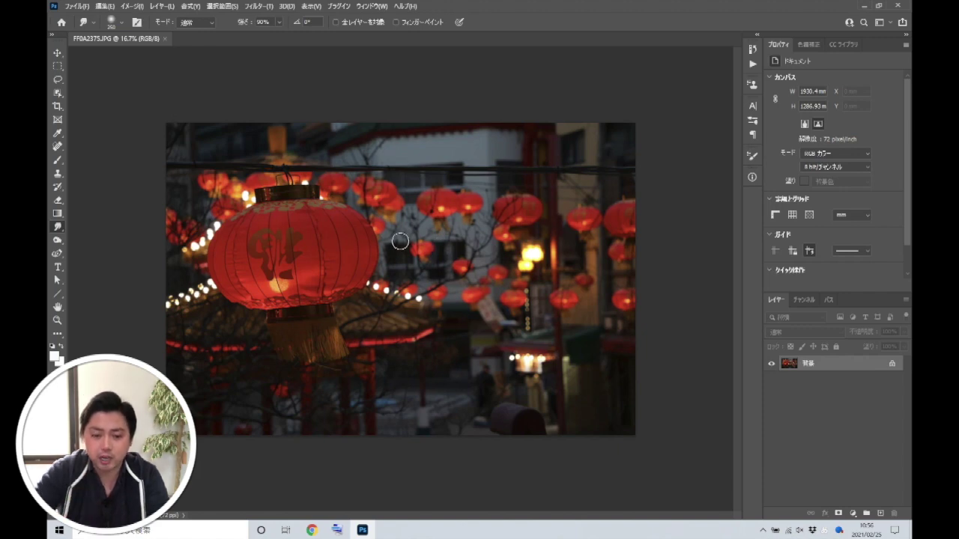
# - Choose the Pen tool (ペンツール) and check that its path operation is シェイプが重なる領域を中マド
pyautogui.scroll(3, 400, 242)
pyautogui.scroll(-2, 360, 225)
pyautogui.scroll(2, 310, 207)
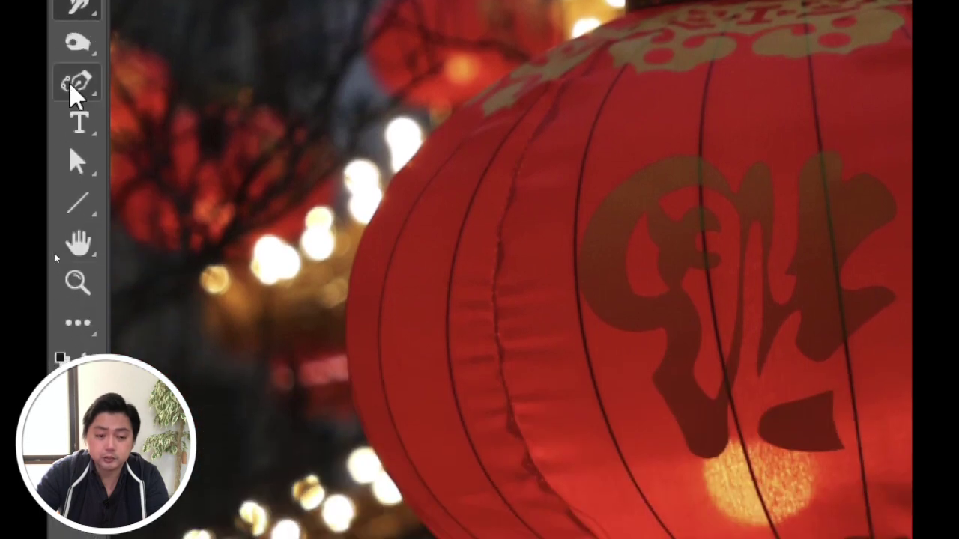
pyautogui.rightClick(76, 87)
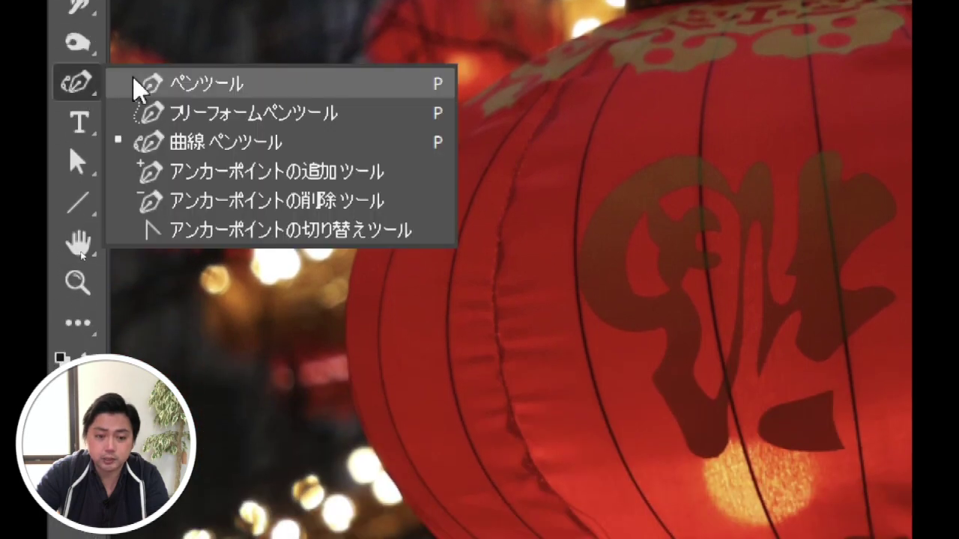
pyautogui.click(179, 91)
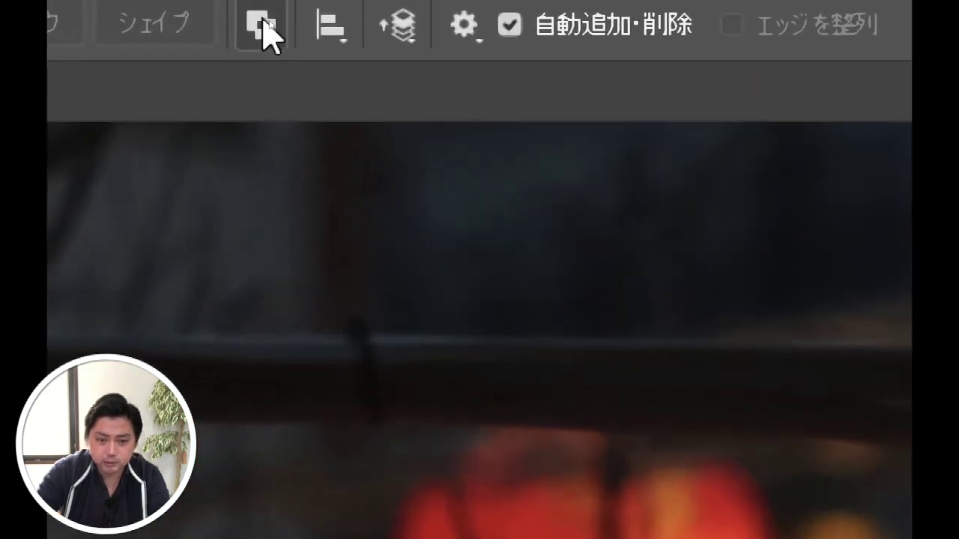
pyautogui.click(268, 23)
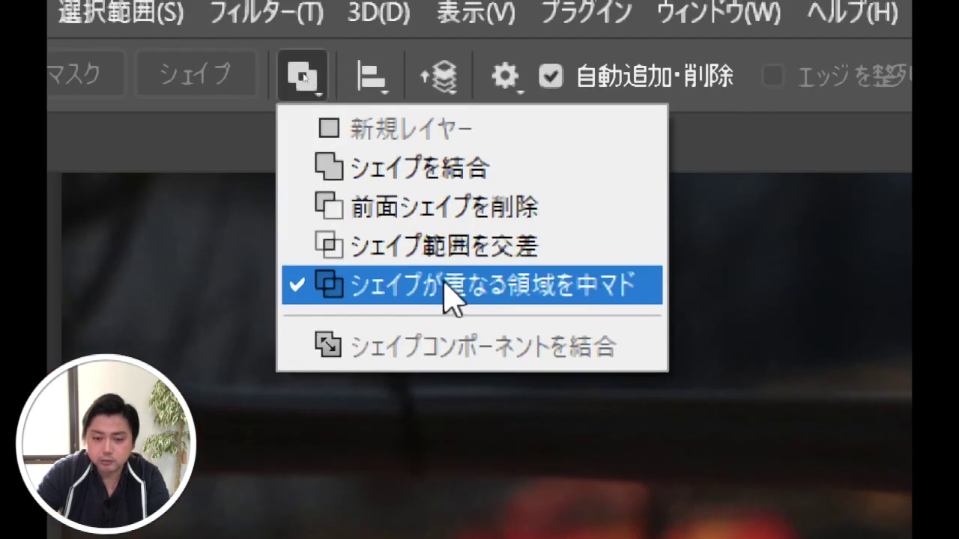
pyautogui.click(307, 72)
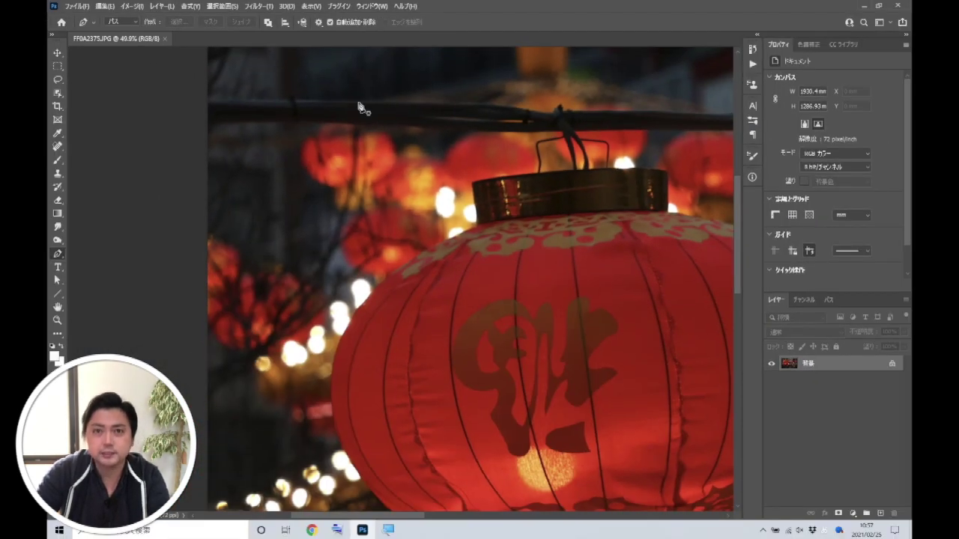
# - Start a path outside the photo's left border and trace the wire's lower edge to the large lantern's hanger
pyautogui.scroll(3, 223, 122)
pyautogui.click(325, 118)
pyautogui.click(439, 120)
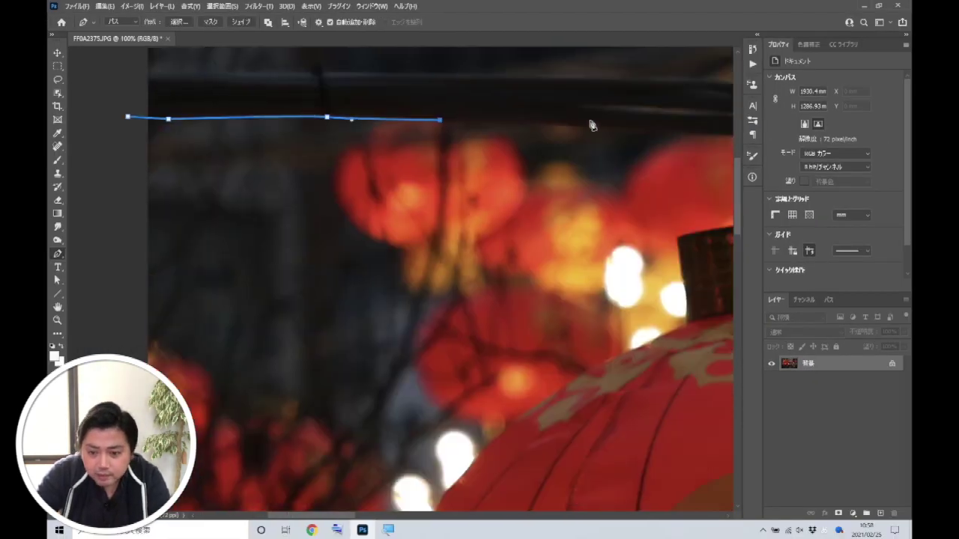
pyautogui.scroll(2, 591, 125)
pyautogui.click(552, 131)
pyautogui.scroll(3, 652, 185)
pyautogui.moveTo(572, 125); pyautogui.dragTo(584, 130)
# - Continue the path around the outer left side of the wire hanger down to the lantern's dark cap
pyautogui.click(388, 211)
pyautogui.click(349, 255)
pyautogui.click(370, 266)
pyautogui.scroll(-2, 368, 299)
pyautogui.scroll(-2, 368, 315)
pyautogui.click(375, 251)
pyautogui.click(362, 320)
pyautogui.hscroll(-3, 302, 321)
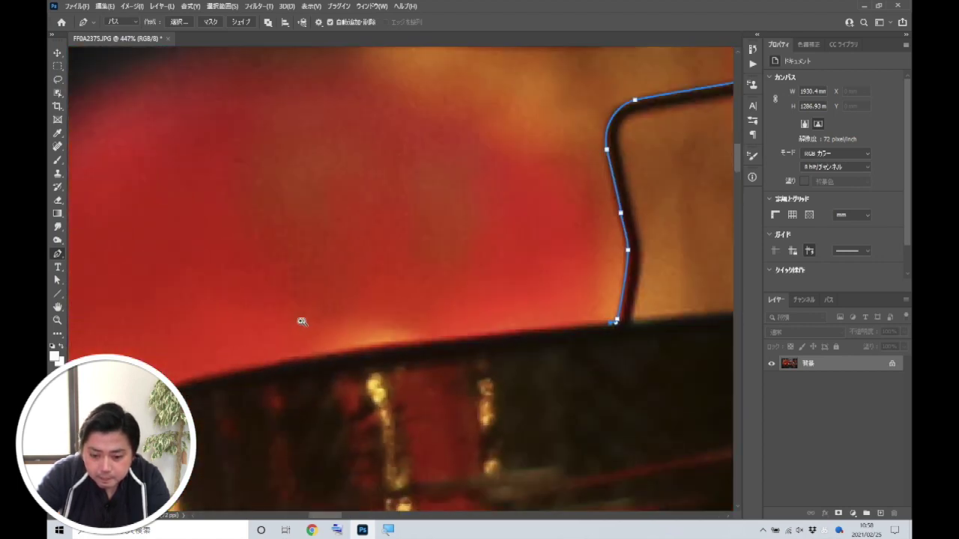
# - Trace the cap's top rim to its left corner and continue down the cap's left side
pyautogui.scroll(-3, 302, 321)
pyautogui.click(279, 240)
pyautogui.scroll(2, 218, 254)
pyautogui.click(209, 342)
pyautogui.scroll(-3, 225, 330)
pyautogui.click(240, 321)
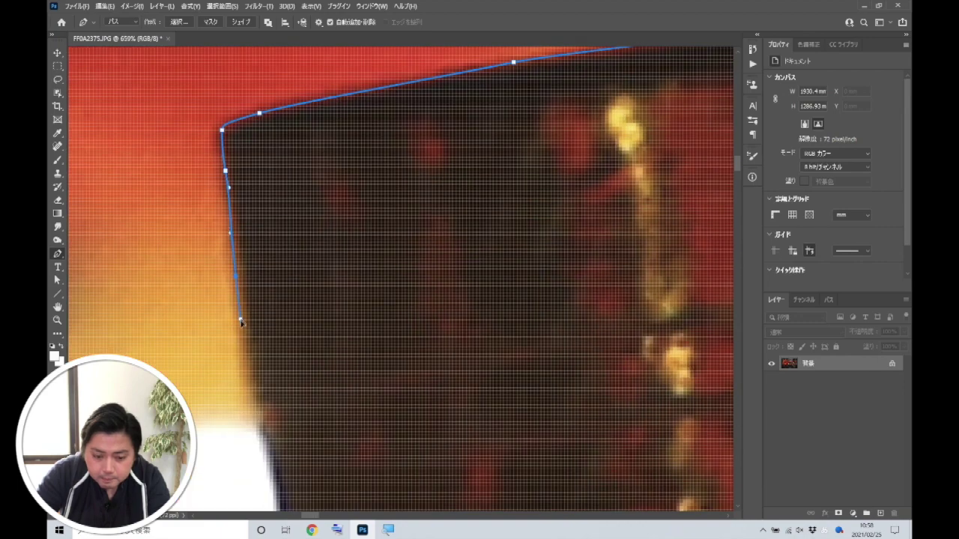
pyautogui.scroll(-2, 262, 428)
pyautogui.click(299, 366)
# - Continue the path along the lantern's upper-left shoulder with curved segments, past the bright white lights
pyautogui.scroll(-2, 300, 366)
pyautogui.hscroll(-3, 299, 365)
pyautogui.click(396, 231)
pyautogui.click(299, 283)
pyautogui.click(217, 316)
pyautogui.scroll(2, 175, 321)
pyautogui.click(199, 398)
pyautogui.scroll(-2, 199, 398)
pyautogui.scroll(2, 225, 337)
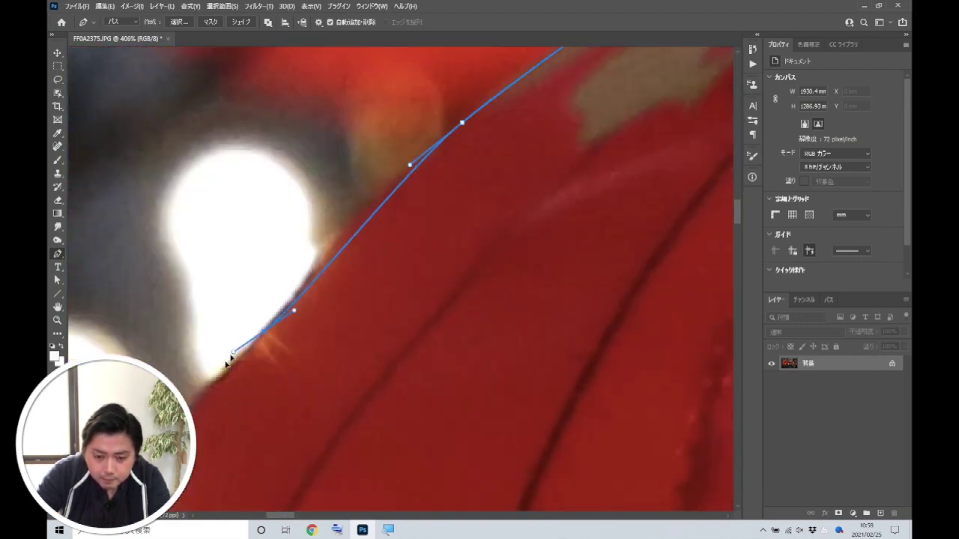
# - Trace the lantern's left side downward with smooth curved anchor points
pyautogui.scroll(-3, 262, 334)
pyautogui.scroll(-3, 262, 359)
pyautogui.scroll(-3, 224, 337)
pyautogui.click(259, 466)
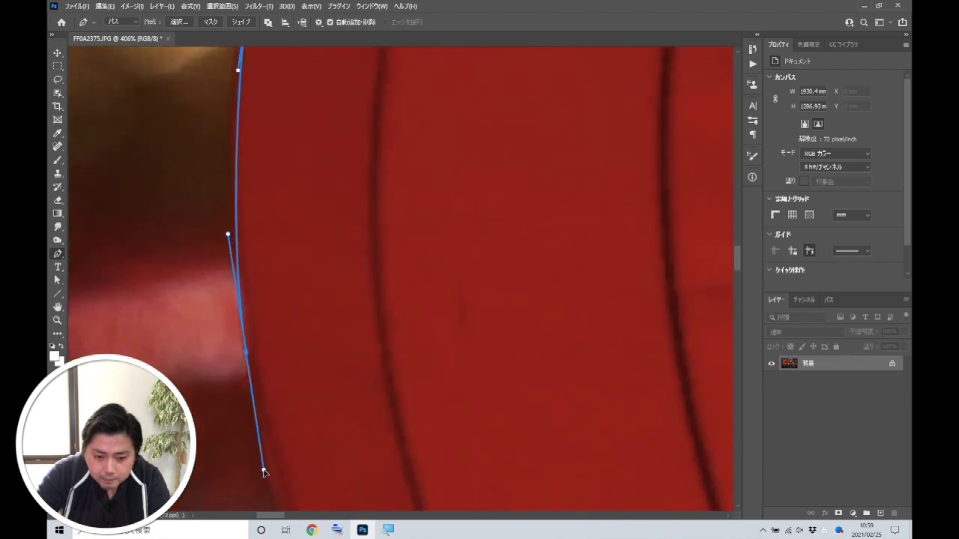
pyautogui.scroll(-3, 259, 449)
pyautogui.moveTo(261, 389); pyautogui.dragTo(279, 401)
# - Continue the path around the lantern's lower-left curve toward its underside
pyautogui.scroll(-3, 279, 401)
pyautogui.click(318, 230)
pyautogui.click(404, 367)
pyautogui.scroll(-2, 405, 367)
pyautogui.hscroll(1, 405, 367)
pyautogui.moveTo(429, 341); pyautogui.dragTo(472, 388)
pyautogui.scroll(-3, 471, 388)
pyautogui.click(412, 246)
pyautogui.click(488, 299)
pyautogui.click(562, 341)
pyautogui.scroll(-3, 649, 342)
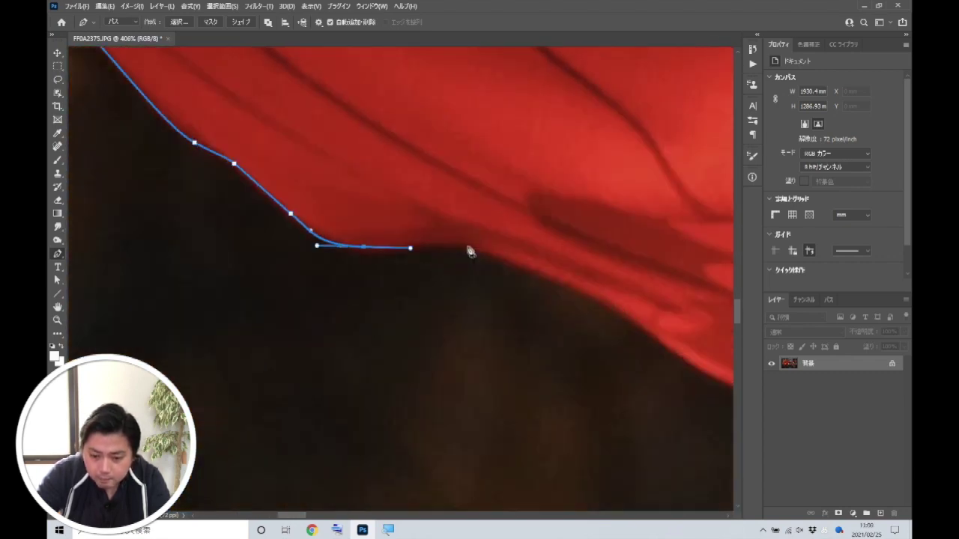
# - Trace the left part of the lantern's underside and continue down the left edge of the tassel
pyautogui.scroll(-3, 648, 342)
pyautogui.moveTo(622, 269); pyautogui.dragTo(657, 258)
pyautogui.scroll(-5, 656, 258)
pyautogui.scroll(-3, 567, 230)
pyautogui.scroll(2, 593, 443)
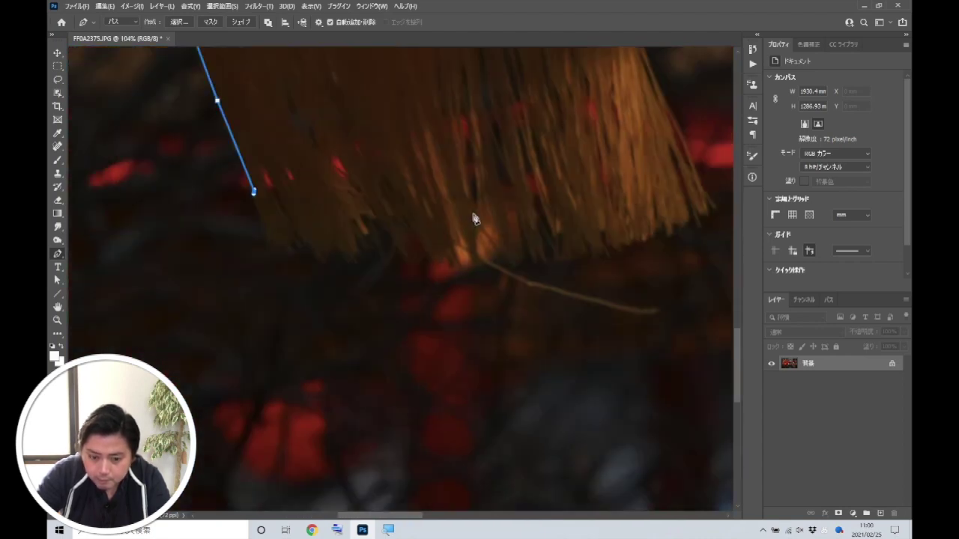
# - Trace the tassel's ragged bottom edge from left to right, following the strands and the gaps between them
pyautogui.click(375, 229)
pyautogui.click(496, 289)
pyautogui.click(537, 203)
pyautogui.click(572, 278)
pyautogui.click(587, 79)
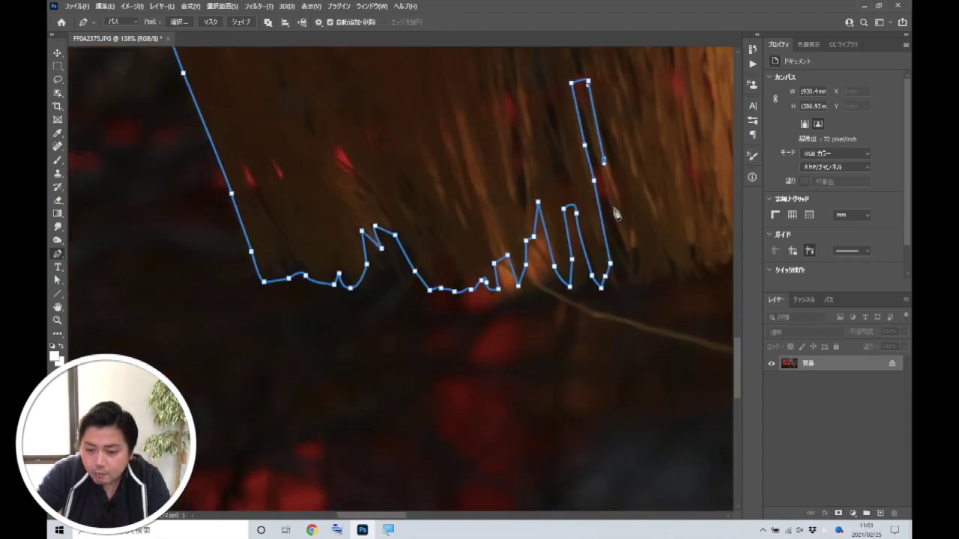
pyautogui.click(708, 266)
# - Finish the tassel's lower-right strands and trace its right edge up to the lantern's underside
pyautogui.hscroll(3, 713, 260)
pyautogui.hscroll(3, 714, 260)
pyautogui.click(582, 133)
pyautogui.click(573, 75)
pyautogui.scroll(5, 574, 75)
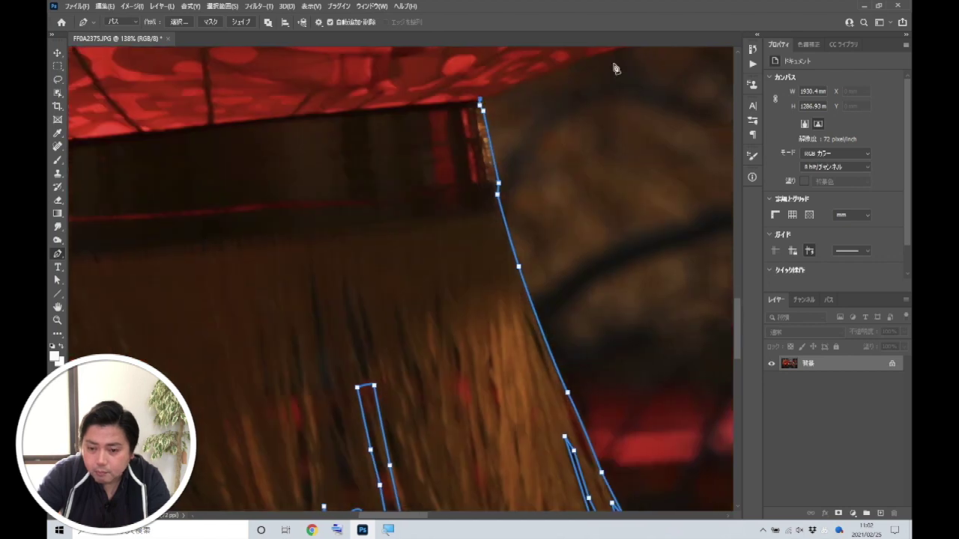
# - Continue the path along the right underside of the lantern and up its right side
pyautogui.scroll(3, 524, 150)
pyautogui.click(512, 139)
pyautogui.click(558, 105)
pyautogui.scroll(3, 567, 109)
pyautogui.click(609, 65)
pyautogui.hscroll(3, 609, 65)
pyautogui.click(561, 103)
pyautogui.click(439, 125)
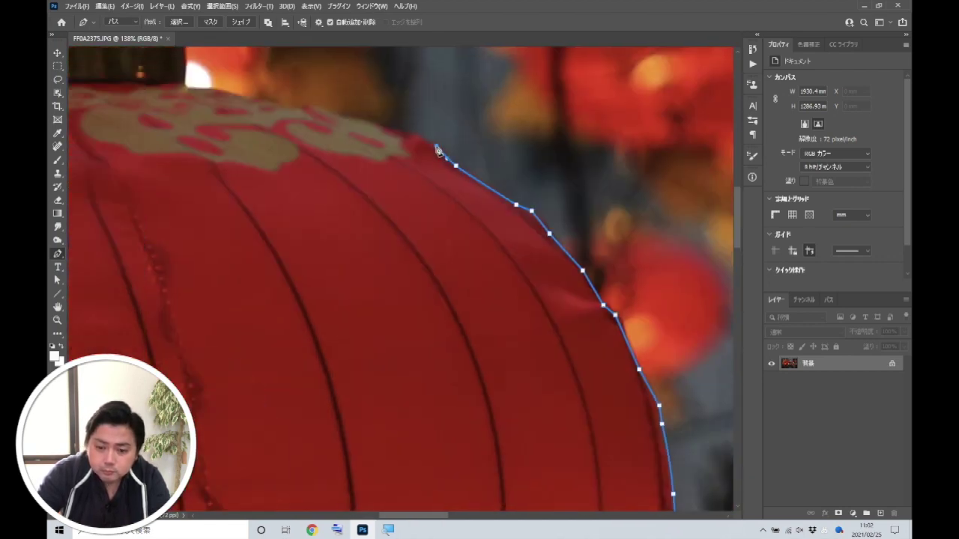
# - Trace the lantern's upper-right shoulder and the right side of the cap up to its corner
pyautogui.scroll(3, 447, 203)
pyautogui.click(447, 203)
pyautogui.click(390, 199)
pyautogui.click(293, 177)
pyautogui.scroll(3, 197, 163)
pyautogui.click(167, 278)
pyautogui.click(167, 140)
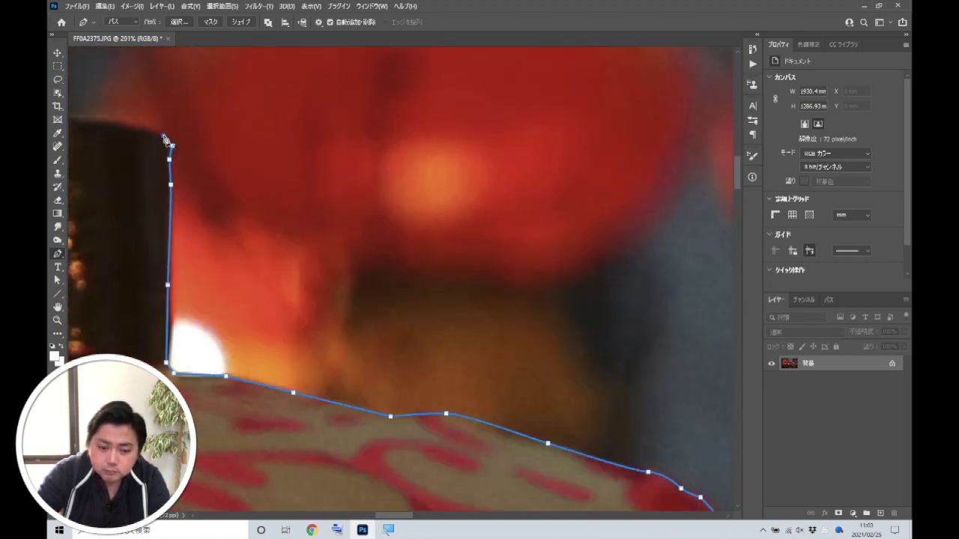
# - Continue the path leftward along the cap's top rim to the right foot of the hanger
pyautogui.hscroll(-5, 511, 208)
pyautogui.scroll(1, 512, 207)
pyautogui.click(512, 205)
pyautogui.click(412, 197)
pyautogui.click(257, 196)
pyautogui.click(189, 190)
# - Trace the outer right side of the hanger up to the wire beside the knot
pyautogui.click(192, 78)
pyautogui.scroll(3, 192, 78)
pyautogui.hscroll(-3, 192, 78)
pyautogui.click(206, 154)
pyautogui.click(155, 152)
pyautogui.click(133, 107)
# - Trace the wire's lower edge from the hanger rightward past the background pillar
pyautogui.hscroll(3, 546, 100)
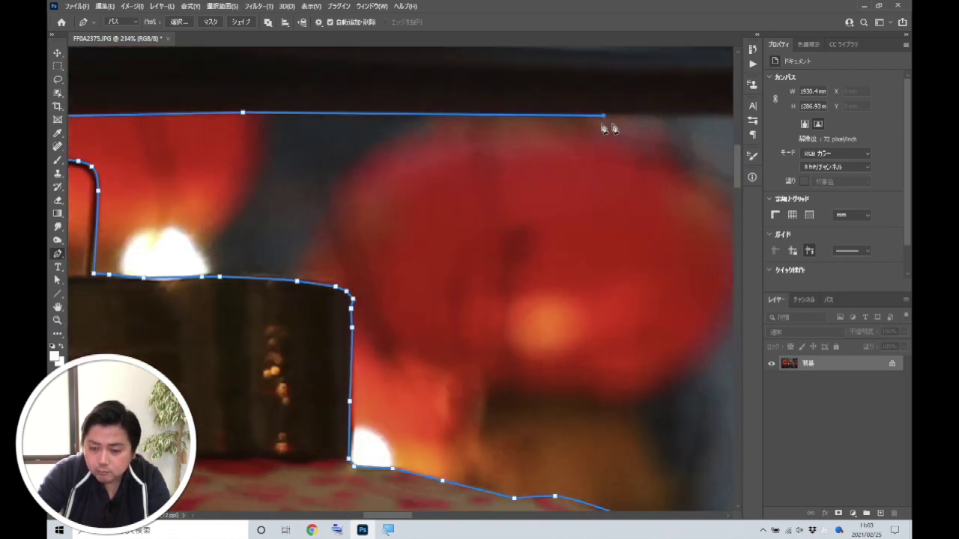
pyautogui.hscroll(3, 607, 128)
pyautogui.click(577, 111)
pyautogui.hscroll(3, 382, 160)
pyautogui.click(492, 185)
pyautogui.click(514, 205)
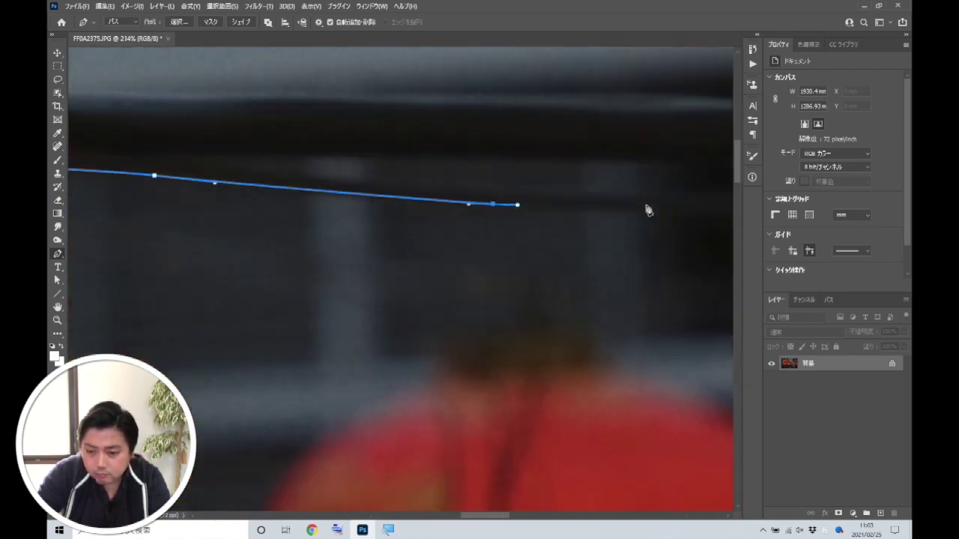
pyautogui.hscroll(2, 646, 208)
pyautogui.hscroll(3, 621, 224)
pyautogui.hscroll(2, 567, 220)
pyautogui.click(642, 187)
pyautogui.hscroll(2, 644, 188)
pyautogui.click(664, 182)
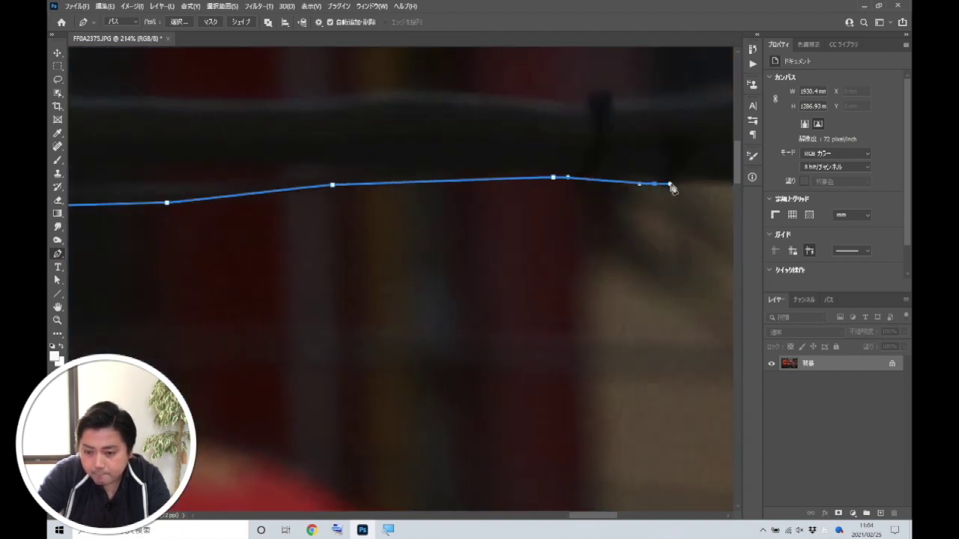
# - Extend the path past the photo's right border and turn it back onto the wire's upper edge
pyautogui.hscroll(3, 670, 188)
pyautogui.click(597, 207)
pyautogui.scroll(-3, 601, 209)
pyautogui.click(600, 163)
pyautogui.click(595, 125)
pyautogui.click(529, 128)
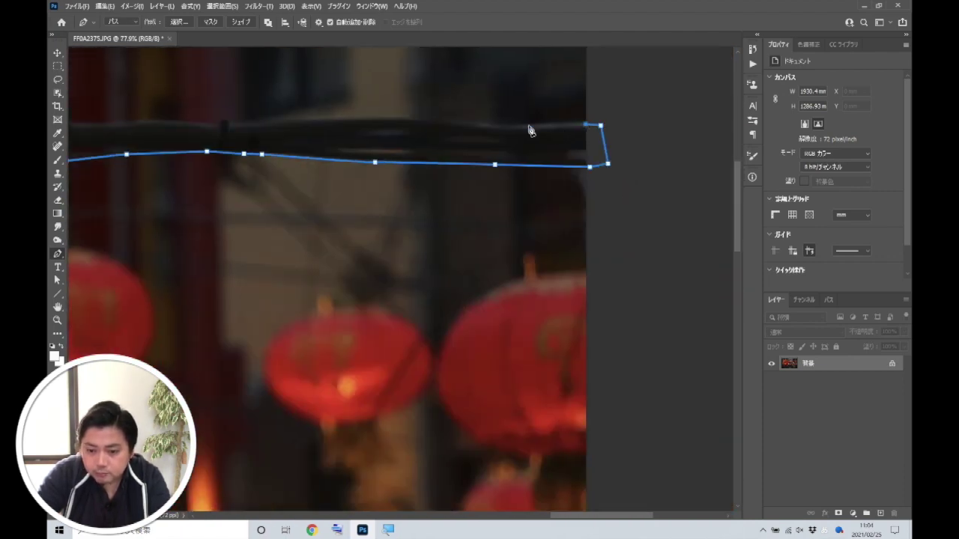
# - Trace the right part of the wire's upper edge leftward, including the small tie on the wire
pyautogui.click(419, 120)
pyautogui.scroll(2, 356, 127)
pyautogui.hscroll(-2, 313, 121)
pyautogui.click(310, 119)
pyautogui.hscroll(-2, 230, 124)
pyautogui.click(370, 114)
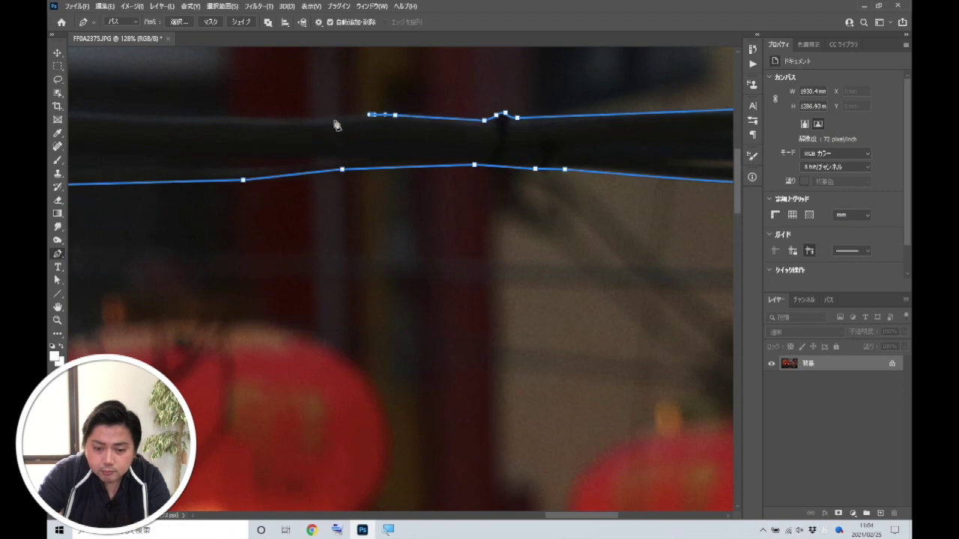
# - Continue tracing the wire's upper edge leftward to the knot above the large lantern
pyautogui.hscroll(-2, 337, 124)
pyautogui.click(293, 122)
pyautogui.hscroll(-2, 257, 128)
pyautogui.click(232, 126)
pyautogui.hscroll(-1, 232, 126)
pyautogui.click(241, 119)
pyautogui.scroll(-2, 142, 83)
pyautogui.click(242, 121)
pyautogui.hscroll(-2, 208, 122)
pyautogui.scroll(-1, 225, 120)
pyautogui.click(86, 122)
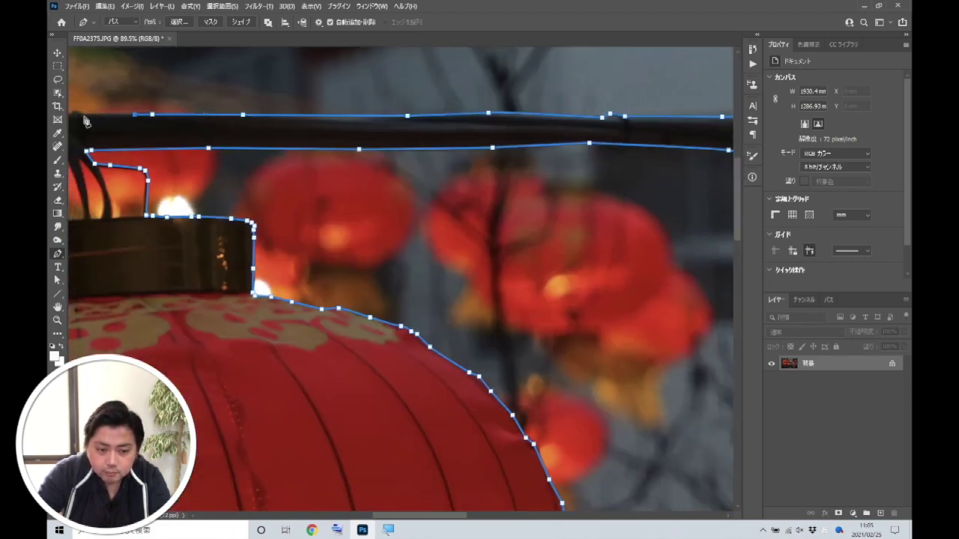
# - Trace around the knot and the remaining upper wire edge, and close the path at its starting point
pyautogui.scroll(4, 86, 122)
pyautogui.scroll(6, 167, 139)
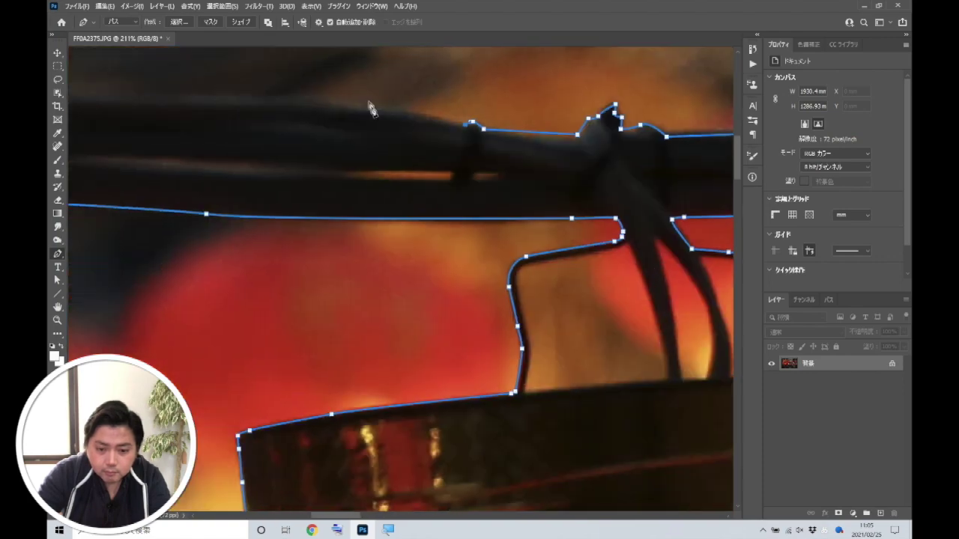
pyautogui.hscroll(-4, 196, 187)
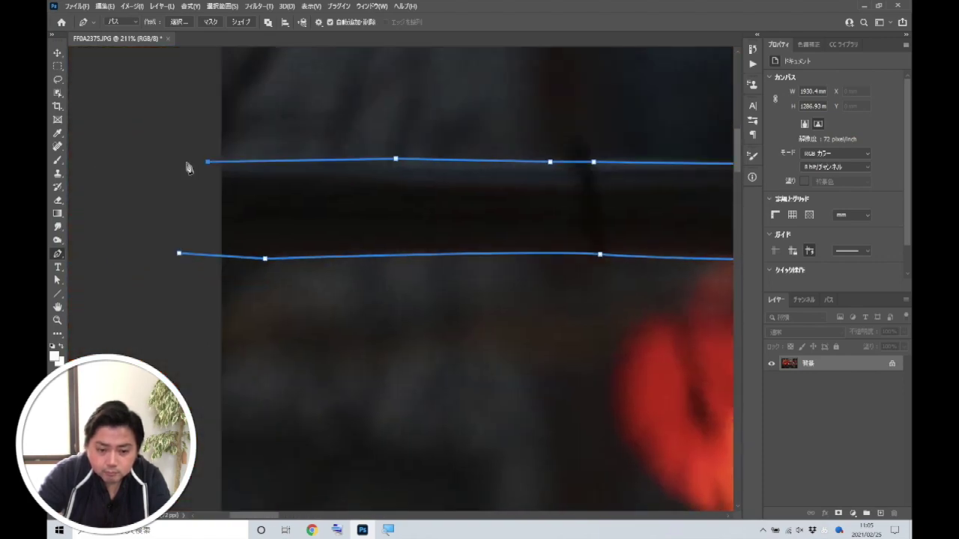
pyautogui.click(180, 254)
pyautogui.hotkey('ctrl', '0')
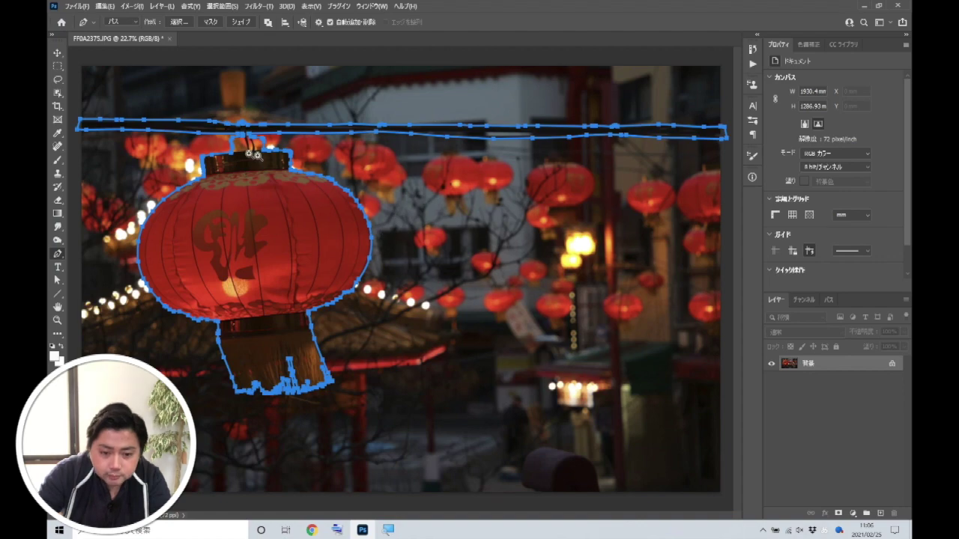
# - Outline the background gap between the hanger's left side and the hanging cord as a separate closed subpath
pyautogui.scroll(5, 322, 170)
pyautogui.scroll(2, 349, 165)
pyautogui.scroll(3, 636, 150)
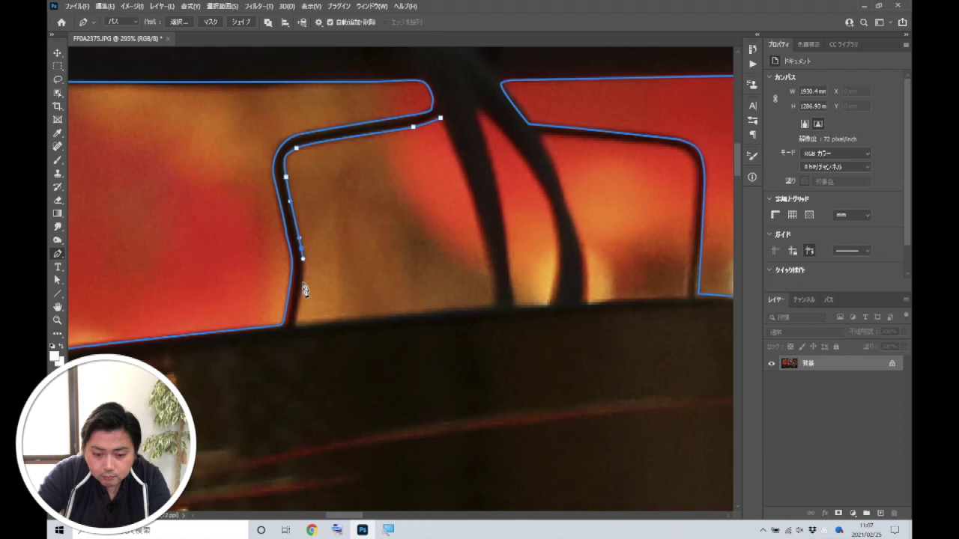
pyautogui.click(496, 305)
pyautogui.click(441, 118)
# - Outline the background gap between the two strands of the hanging cord above the cap
pyautogui.click(478, 111)
pyautogui.click(498, 191)
pyautogui.click(510, 278)
pyautogui.click(516, 306)
pyautogui.click(546, 304)
pyautogui.click(560, 239)
pyautogui.click(545, 133)
# - Outline small slivers of background showing through the left part of the lantern's tassel as separate Pen tool subpaths
pyautogui.click(460, 196)
pyautogui.click(477, 255)
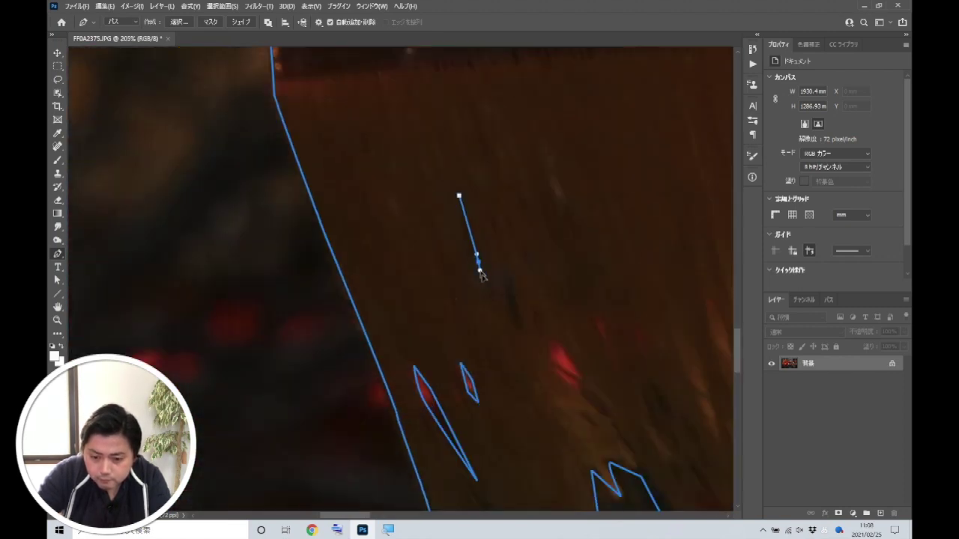
pyautogui.click(511, 313)
pyautogui.click(558, 337)
pyautogui.click(577, 383)
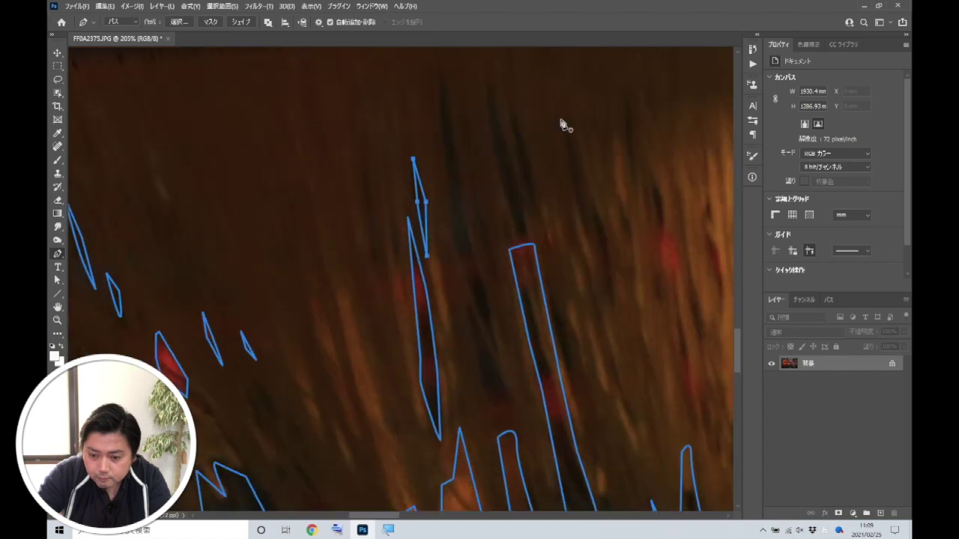
# - Outline the long narrow background gaps between the strands in the tassel's middle and right parts as further subpaths
pyautogui.click(439, 90)
pyautogui.click(454, 229)
pyautogui.click(569, 139)
pyautogui.click(580, 231)
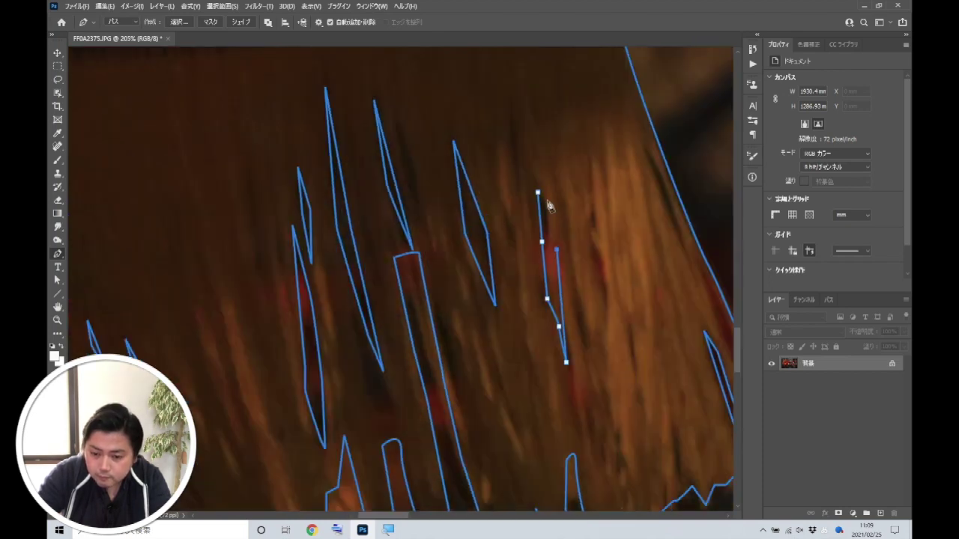
pyautogui.click(571, 401)
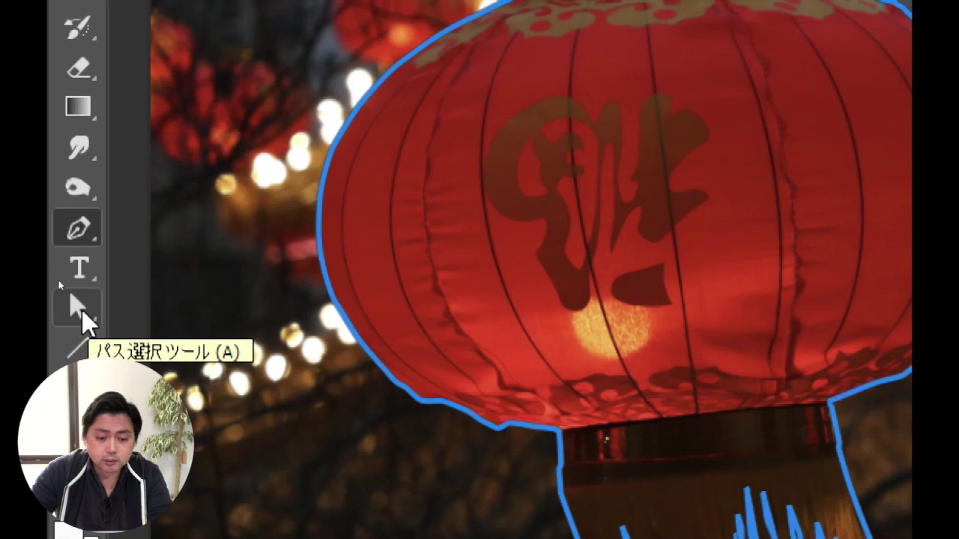
# - Select all the lantern and wire paths with the Direct Selection tool, and duplicate the background layer
pyautogui.rightClick(82, 313)
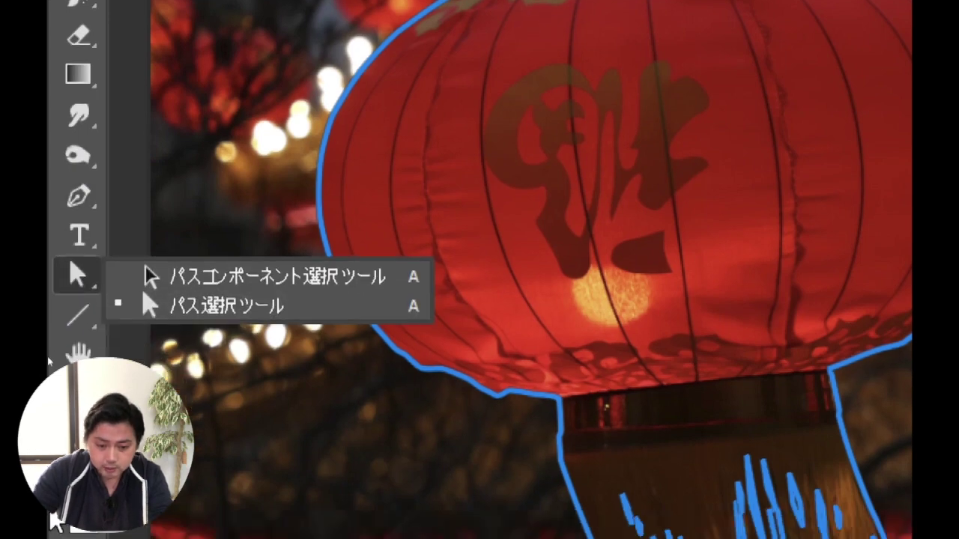
pyautogui.click(229, 307)
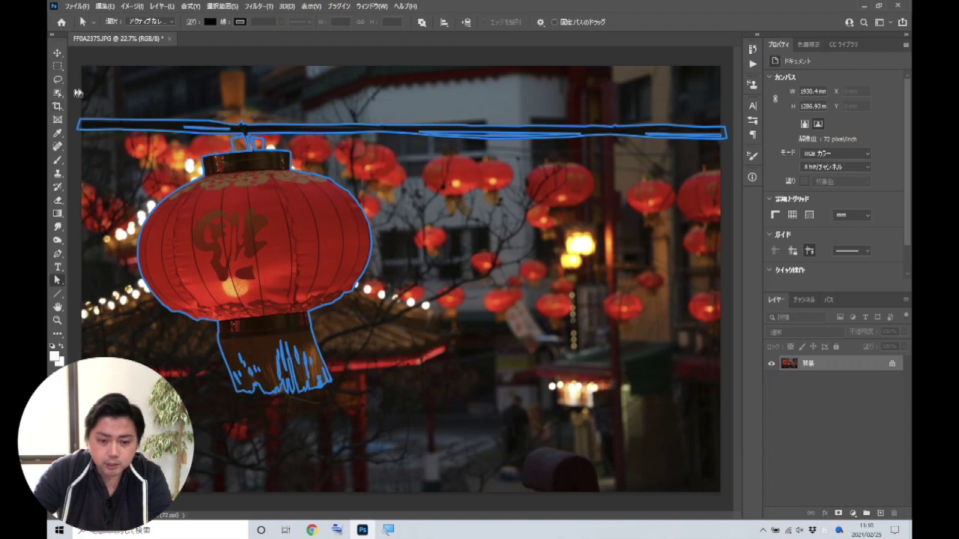
pyautogui.moveTo(74, 90); pyautogui.dragTo(724, 429)
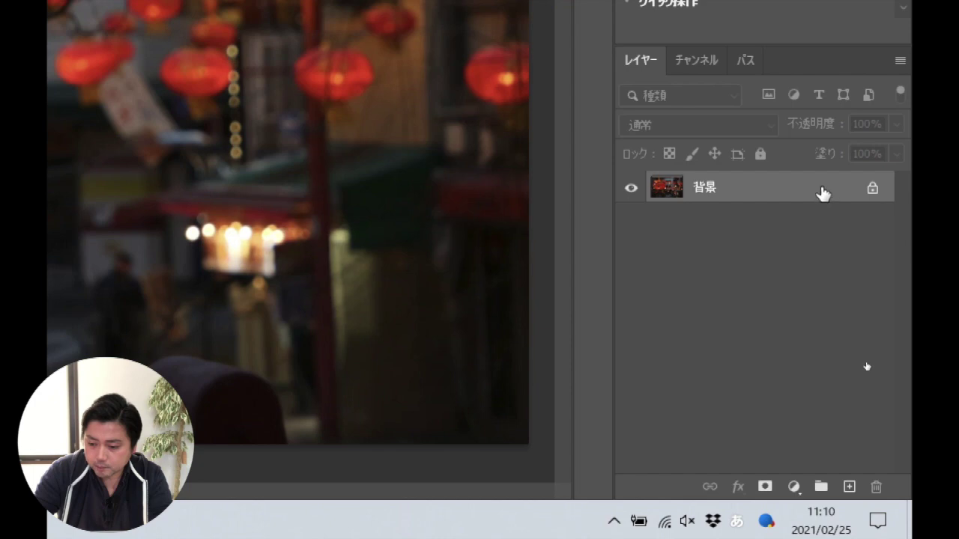
pyautogui.moveTo(823, 194); pyautogui.dragTo(849, 487)
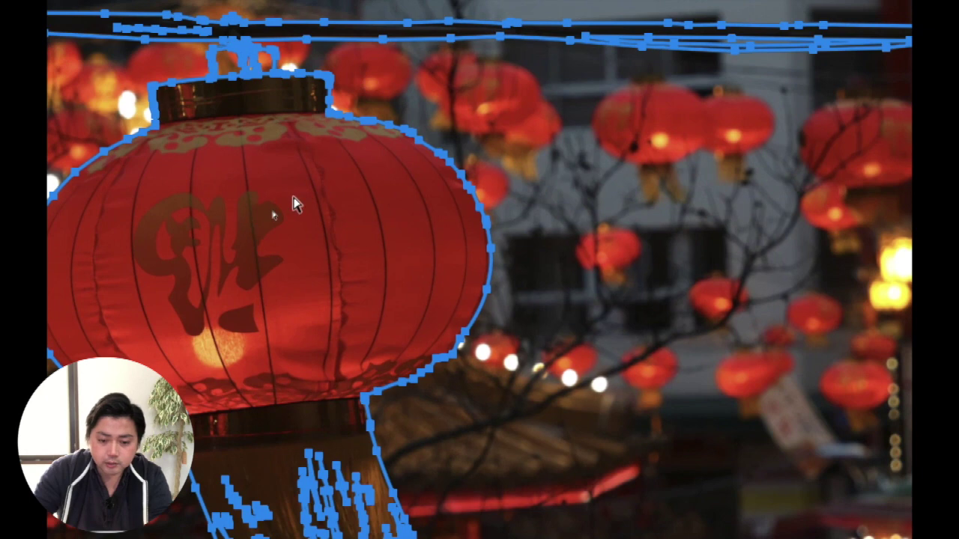
# - Make a new selection from the paths with a 1-pixel feather radius and anti-aliasing
pyautogui.rightClick(275, 217)
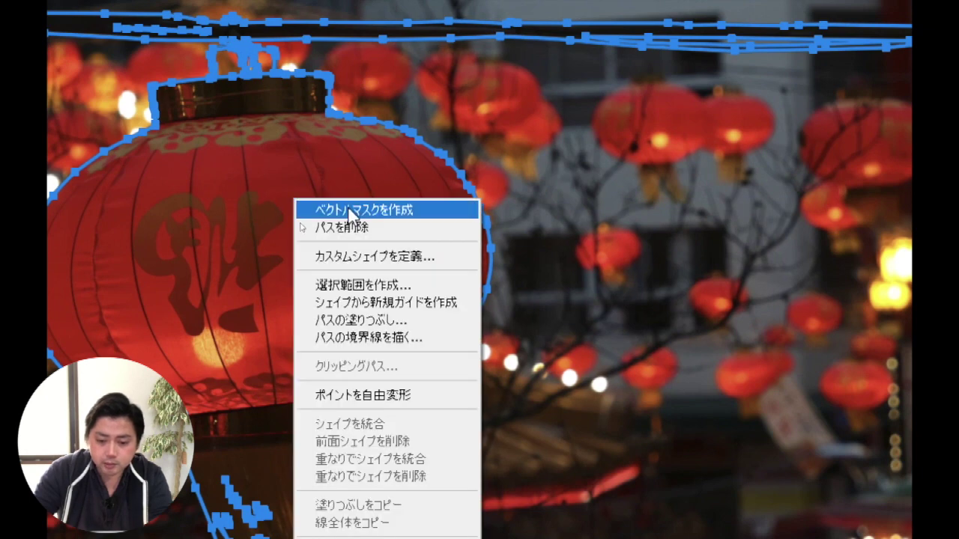
pyautogui.click(358, 284)
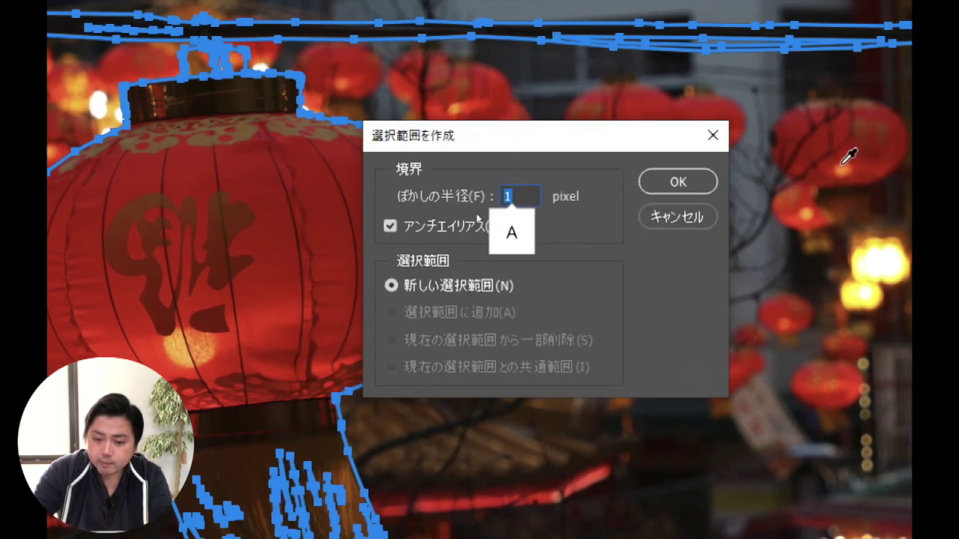
pyautogui.click(704, 181)
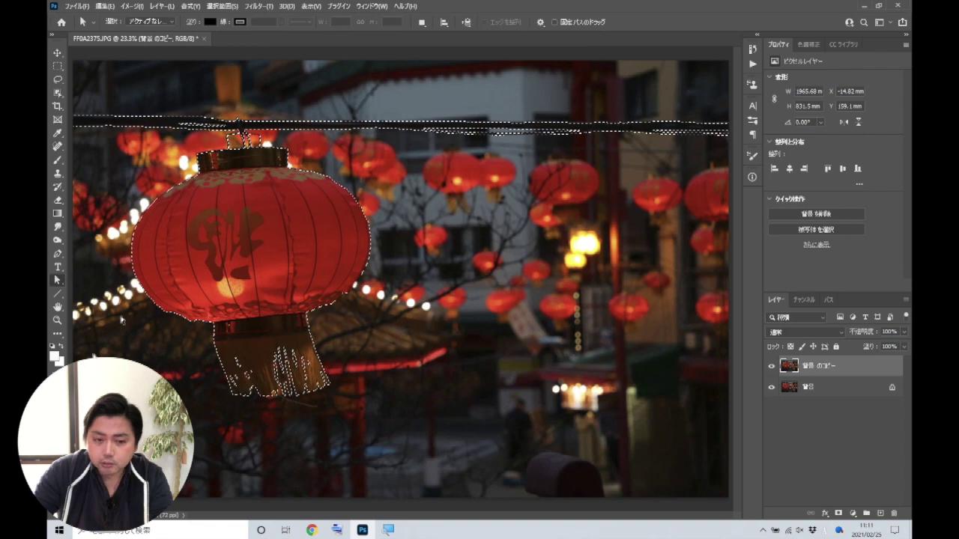
# - Add a layer mask from the selection to the copied layer, and check the cutout with the background layer hidden
pyautogui.click(57, 53)
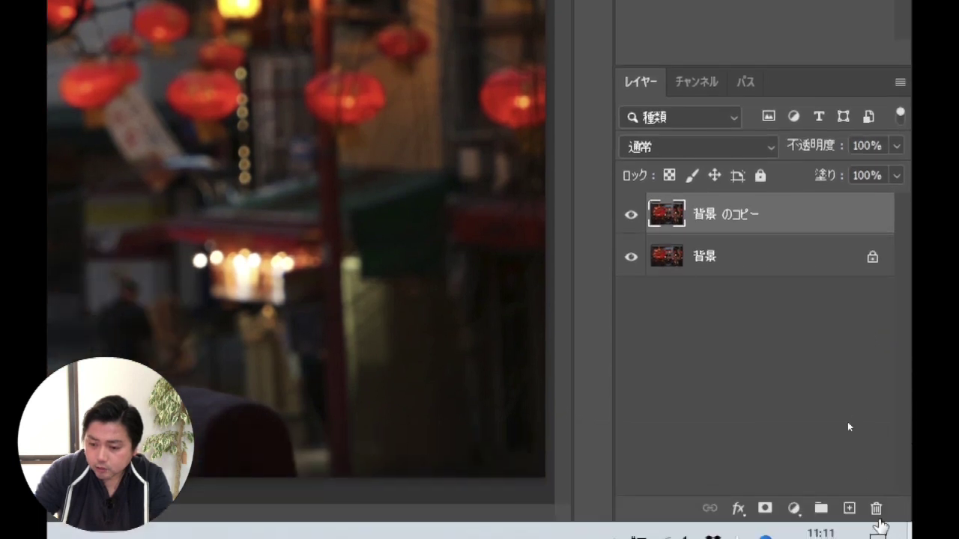
pyautogui.click(764, 510)
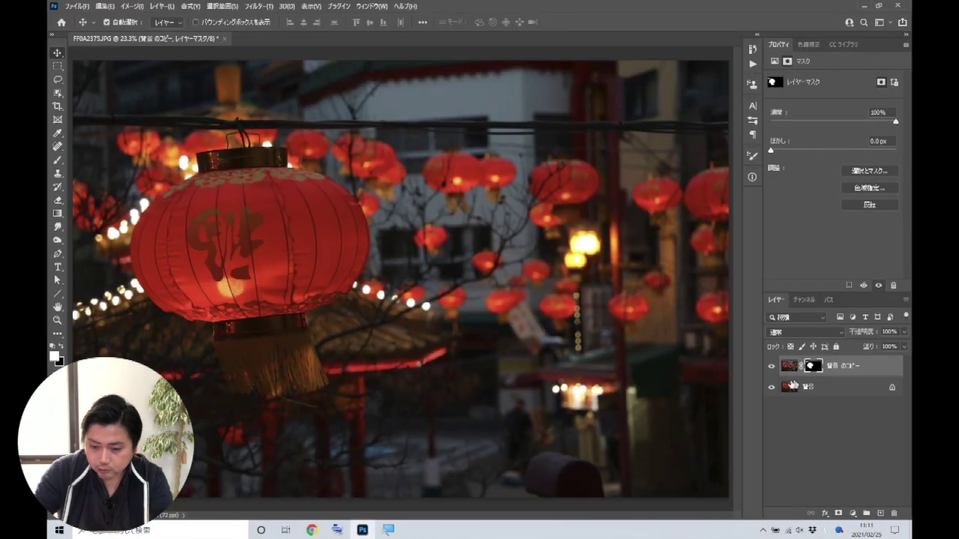
pyautogui.click(771, 386)
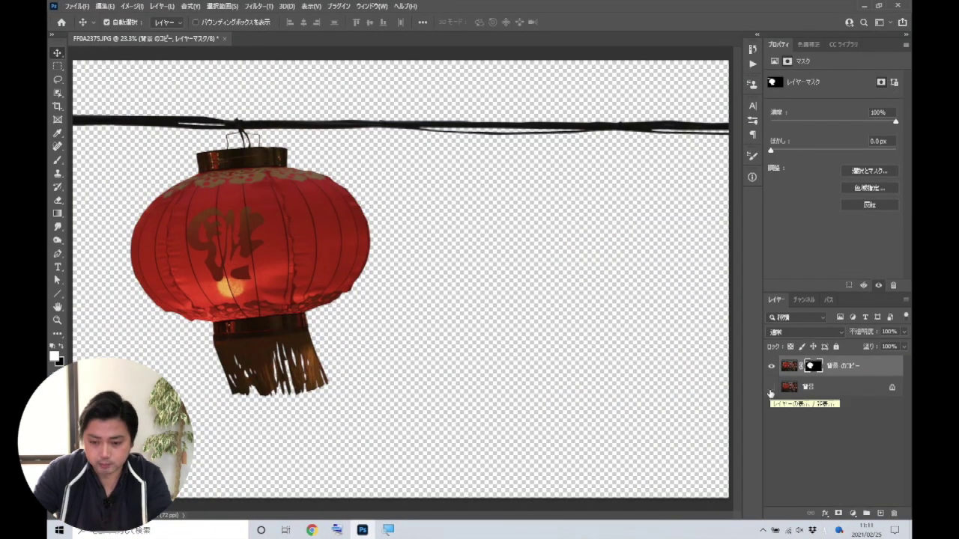
pyautogui.click(771, 386)
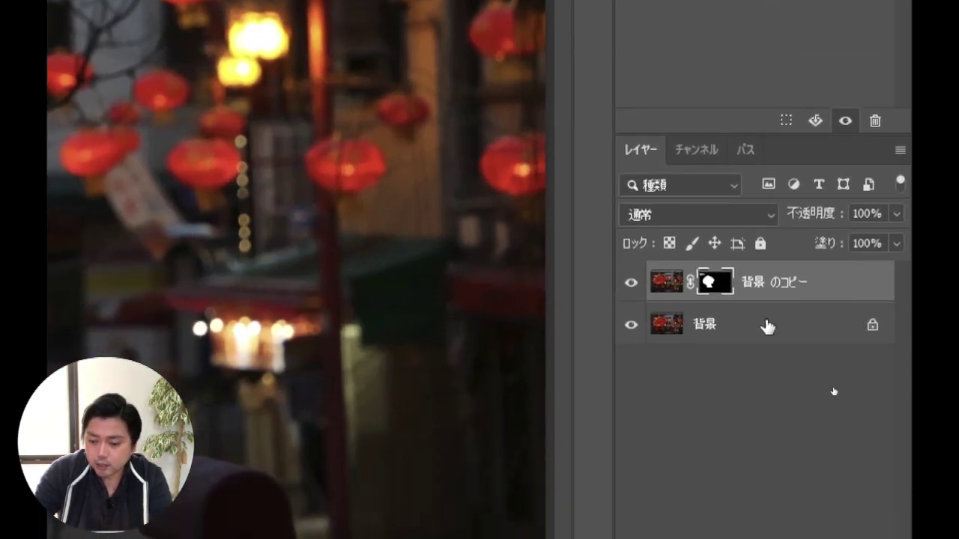
# - Duplicate the background layer again beneath the masked lantern layer, and hide the masked layer, leaving both full-image layers visible
pyautogui.moveTo(786, 336); pyautogui.dragTo(849, 510)
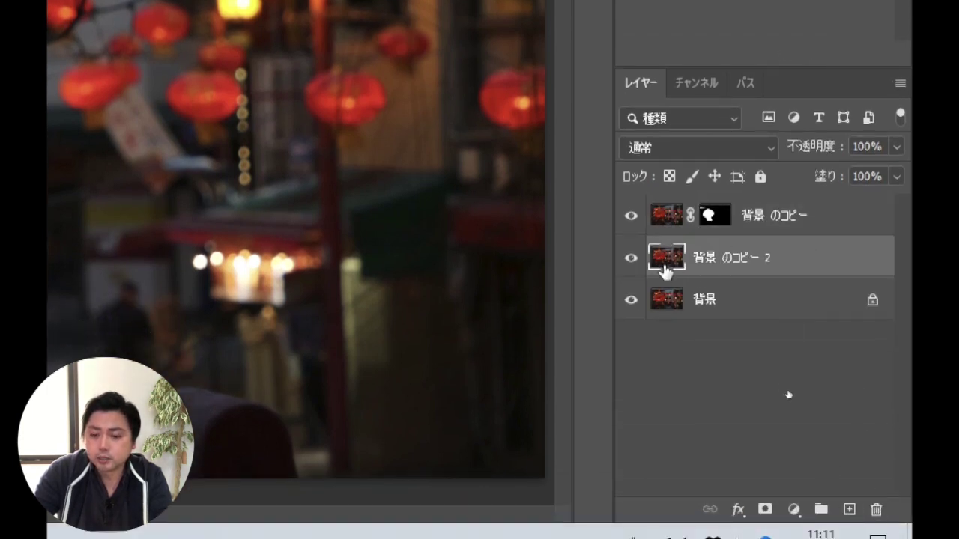
pyautogui.click(631, 216)
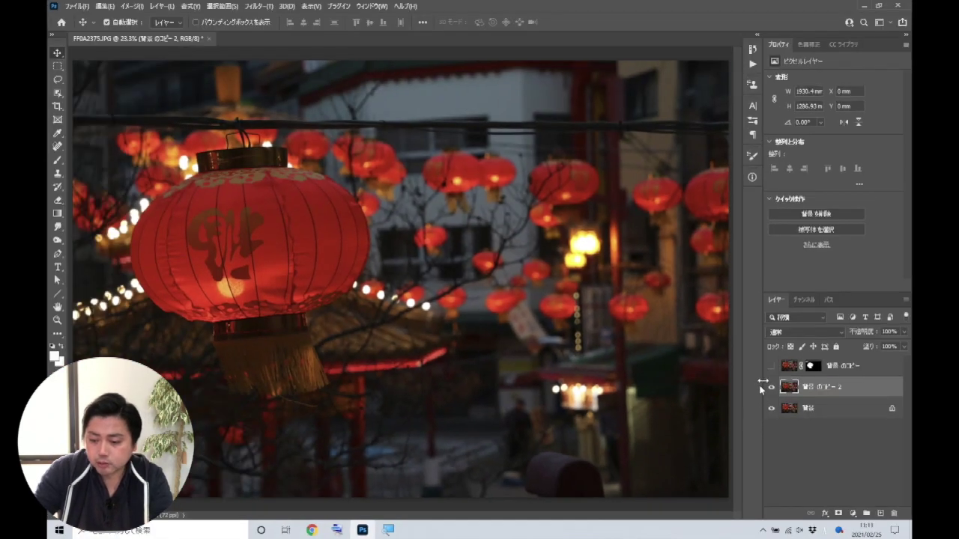
pyautogui.click(771, 365)
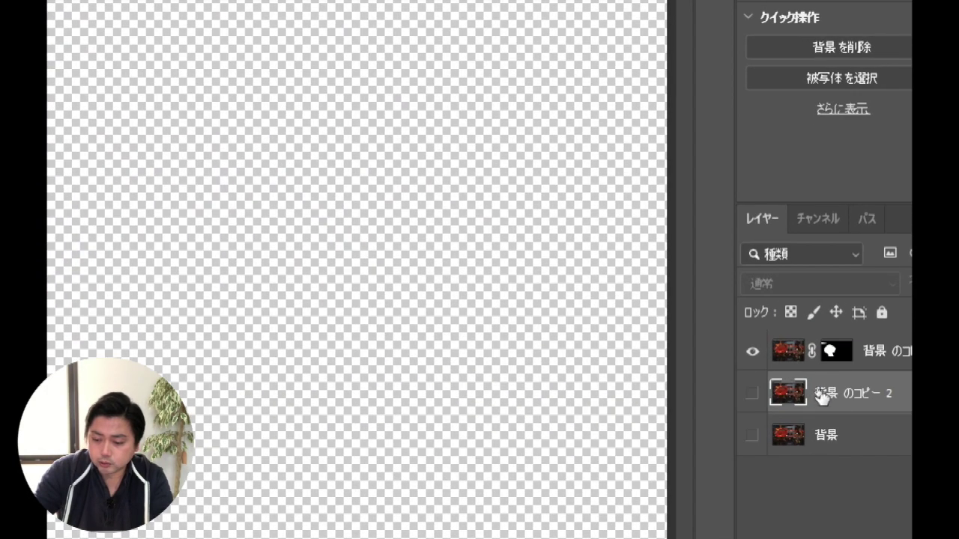
pyautogui.click(772, 386)
pyautogui.click(751, 431)
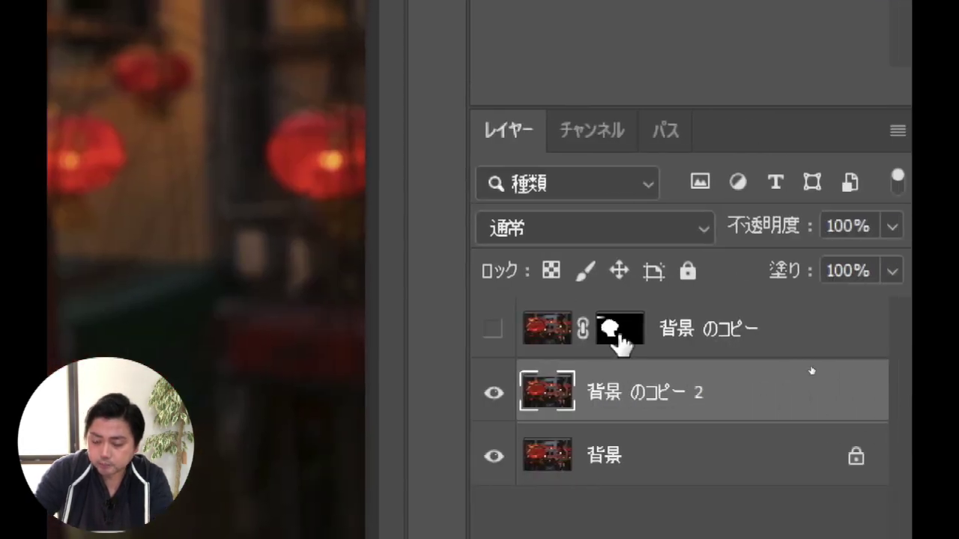
# - Load the lantern layer's mask as a selection and expand it by 10 pixels
pyautogui.moveTo(608, 333); pyautogui.dragTo(614, 330)
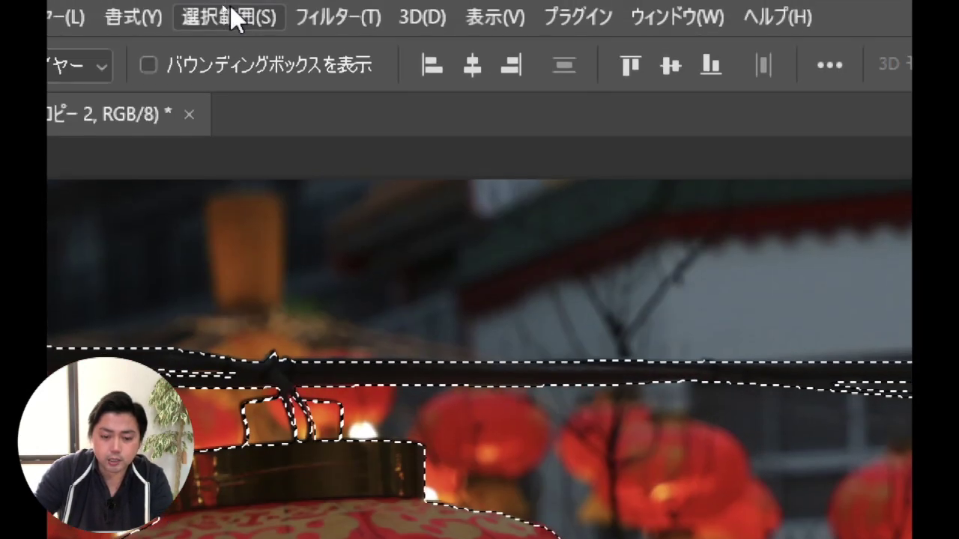
pyautogui.click(221, 6)
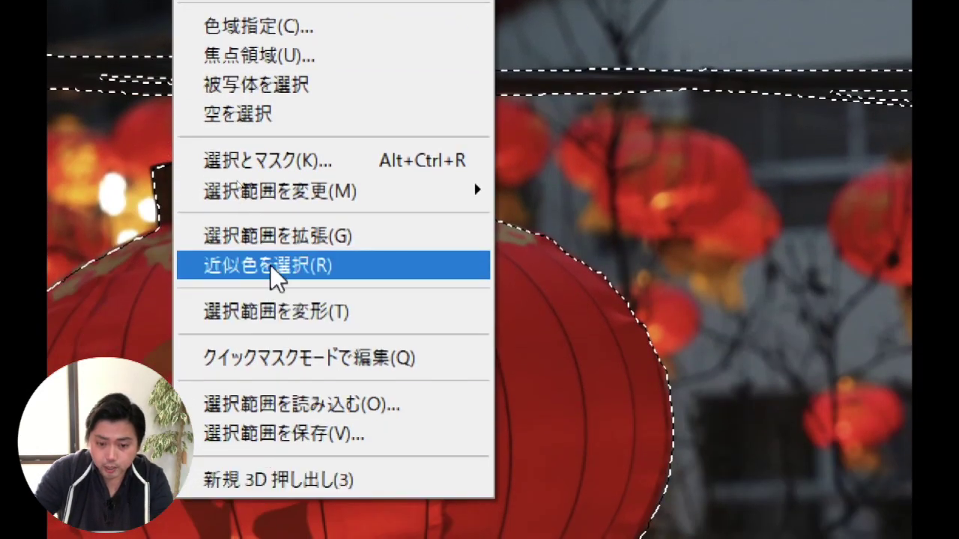
pyautogui.moveTo(281, 181)
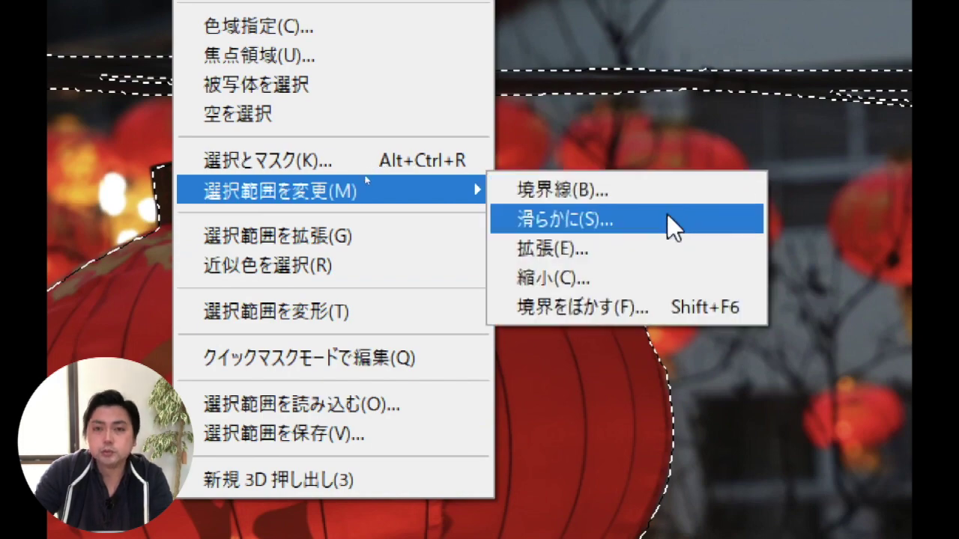
pyautogui.click(650, 244)
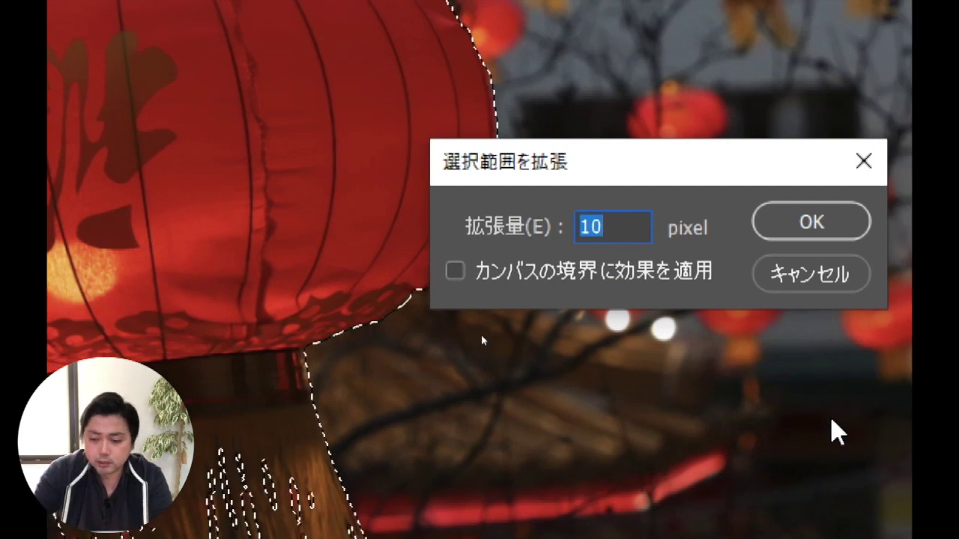
pyautogui.click(807, 221)
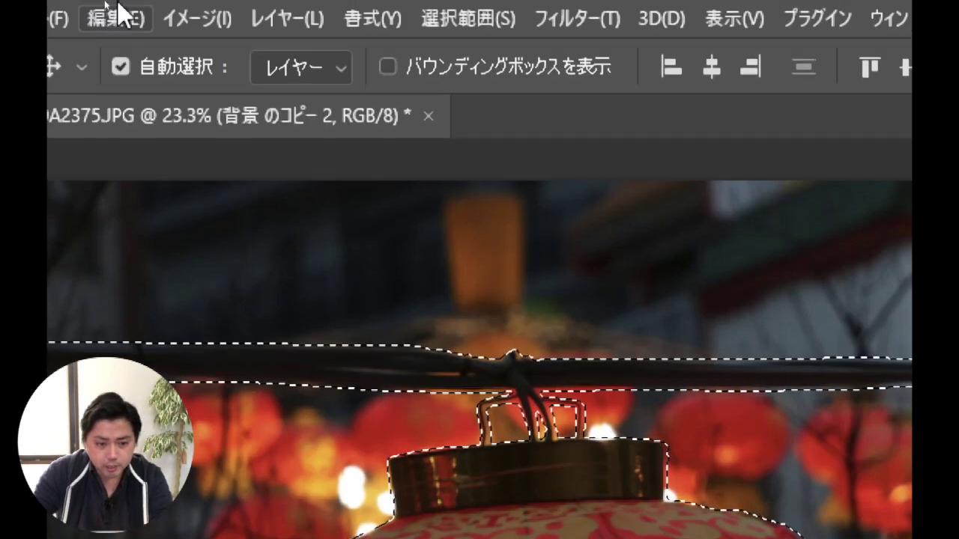
# - Fill the selection on the second background copy with Content-Aware at Normal mode and 100% opacity, and deselect
pyautogui.click(104, 7)
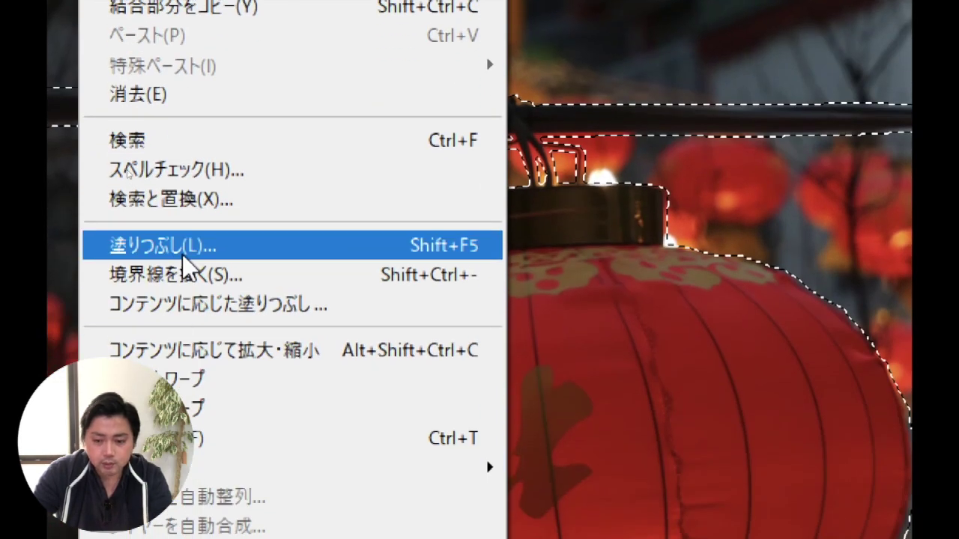
pyautogui.click(183, 257)
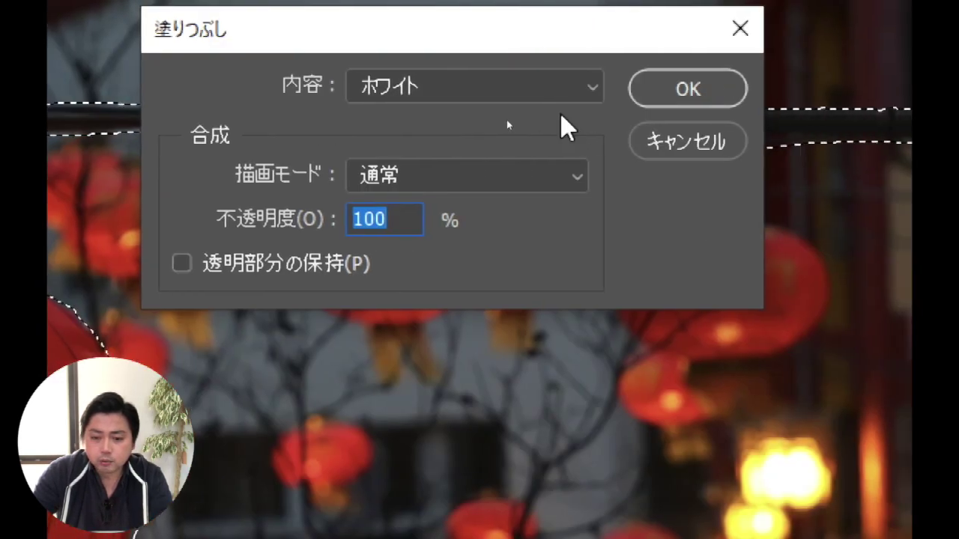
pyautogui.click(547, 94)
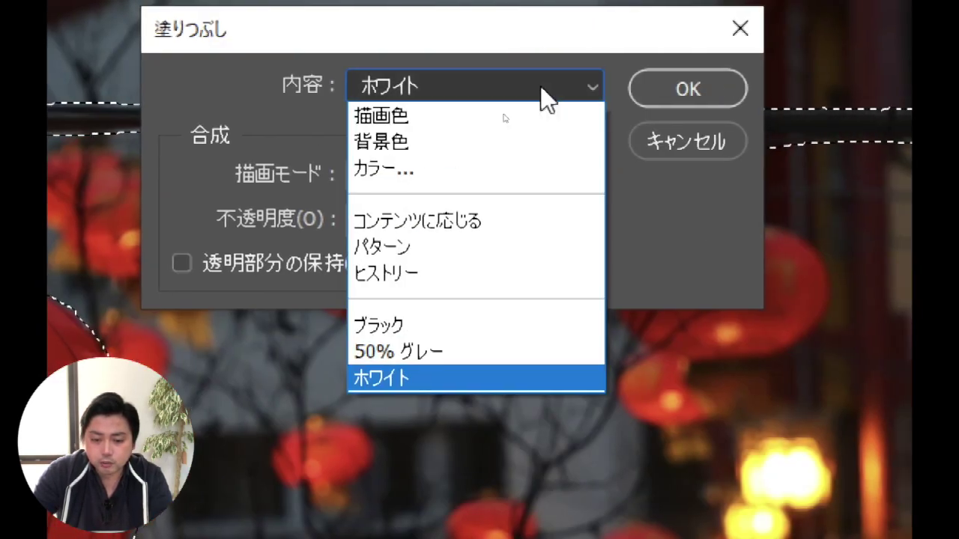
pyautogui.click(514, 221)
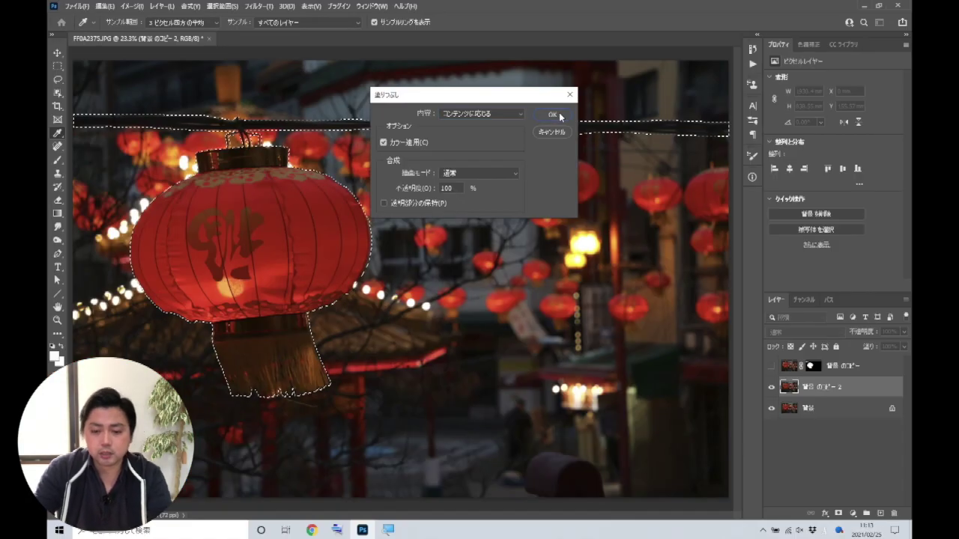
pyautogui.click(687, 88)
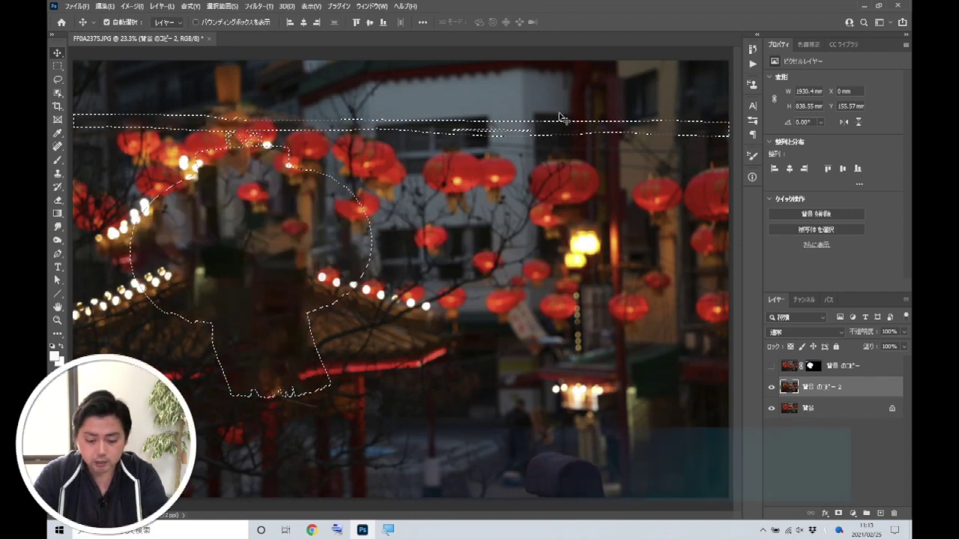
pyautogui.hotkey('ctrl', 'd')
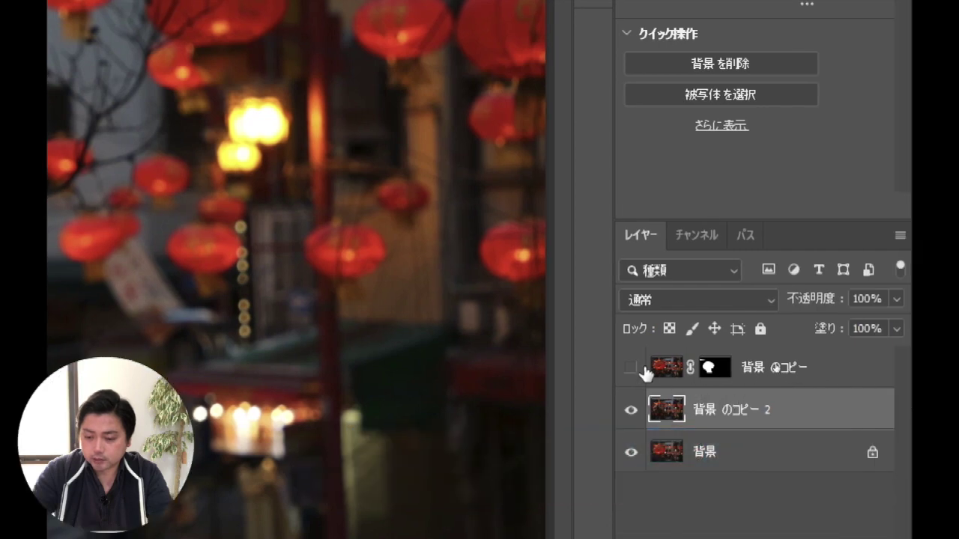
# - Show the masked lantern layer again and rename the filled background copy ぼかし
pyautogui.click(630, 368)
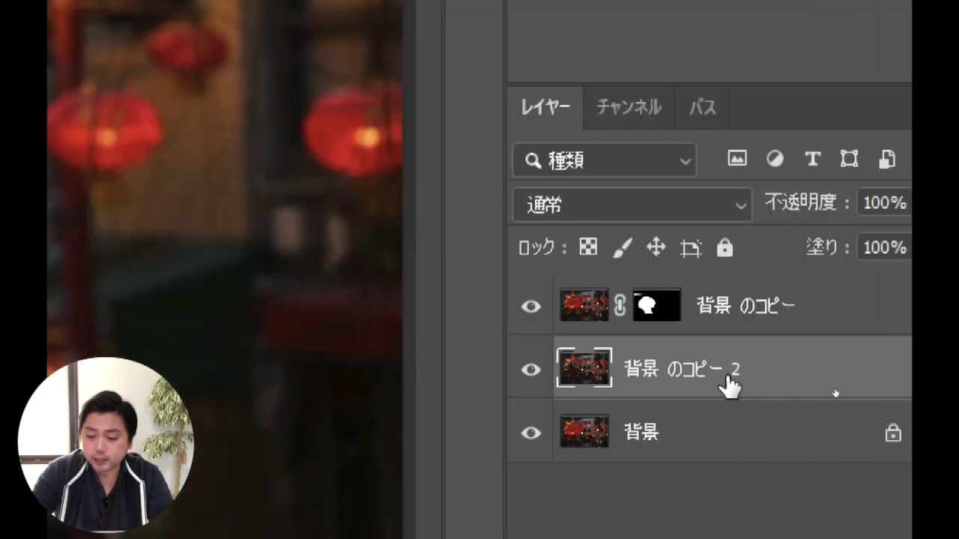
pyautogui.doubleClick(835, 391)
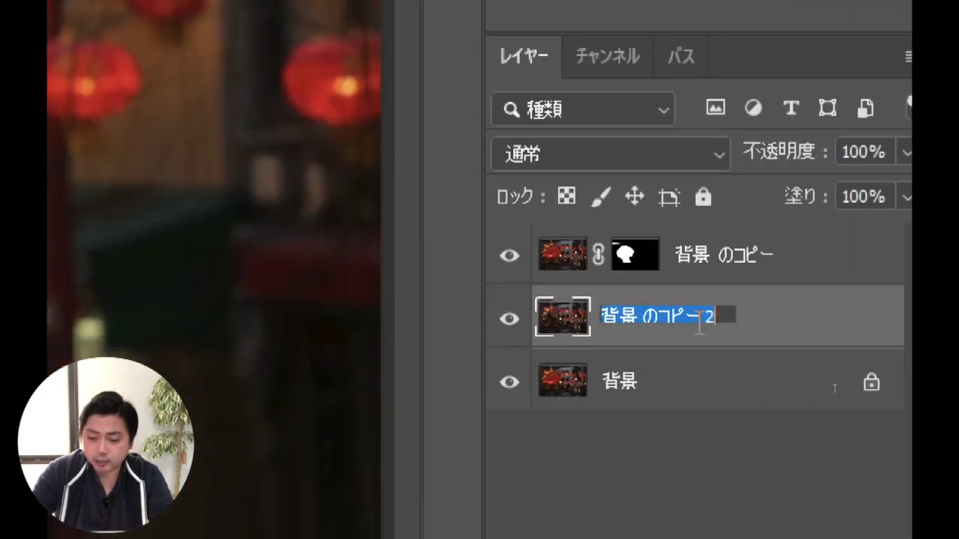
pyautogui.press('Zenkaku_Hankaku')
pyautogui.write('bio')
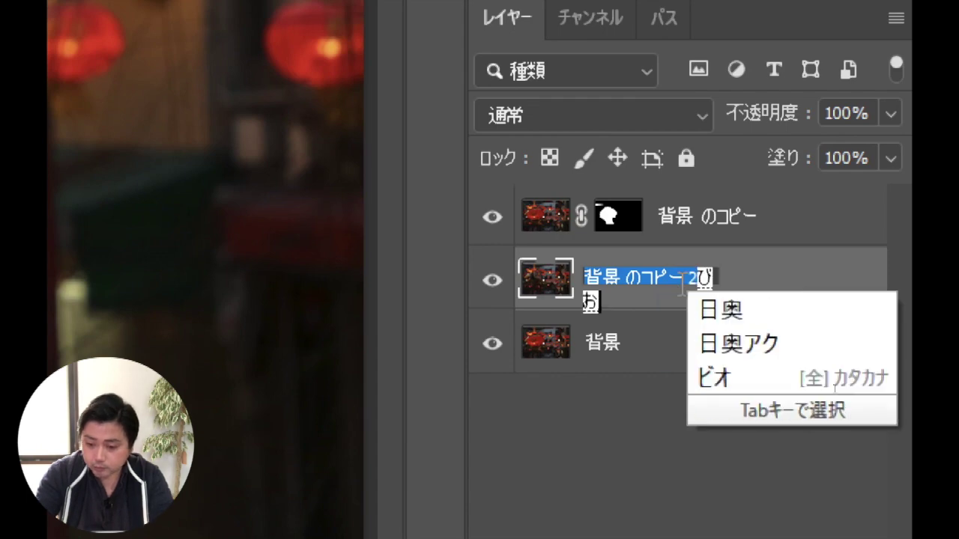
pyautogui.press('Escape')
pyautogui.write('bokashi')
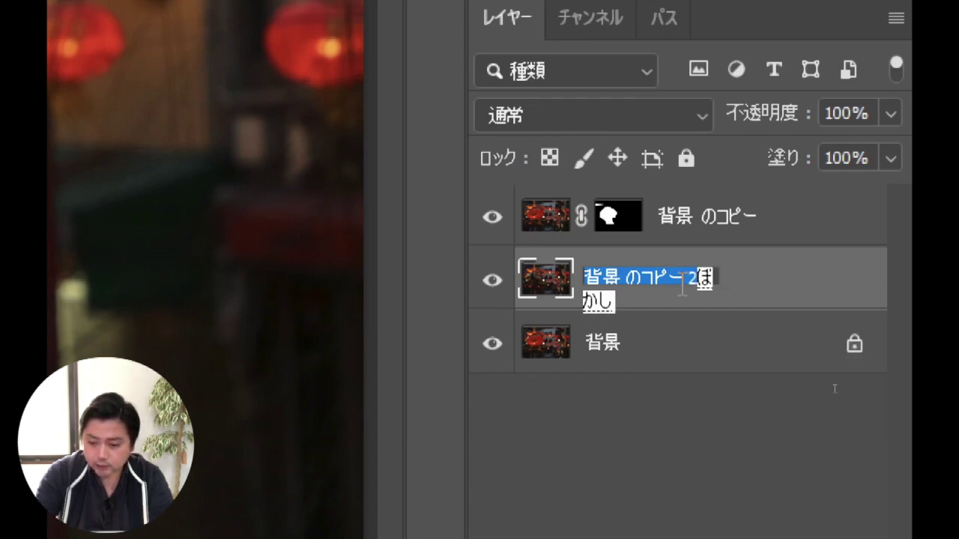
pyautogui.press('Return')
pyautogui.press('Return')
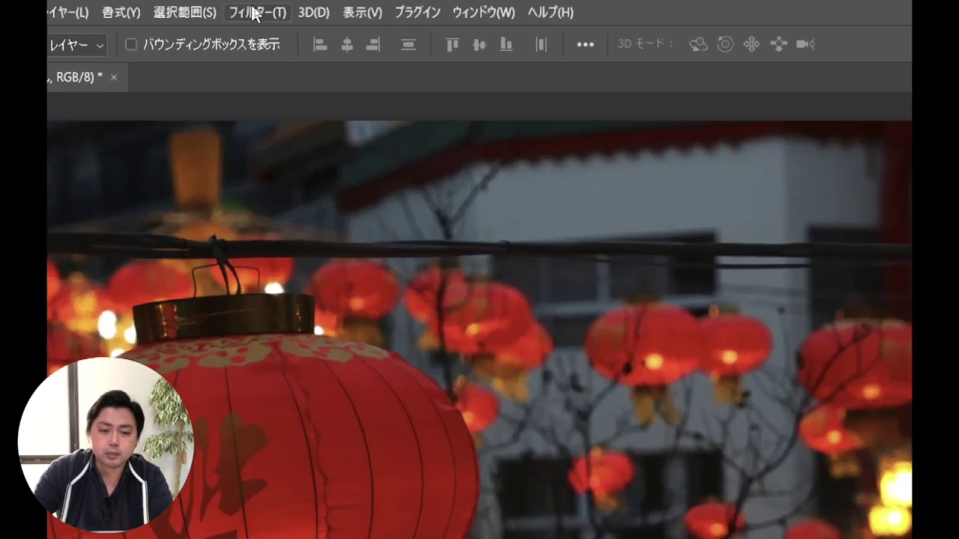
# - Start a Field Blur on the ぼかし layer and set its blur to 30 px
pyautogui.click(258, 8)
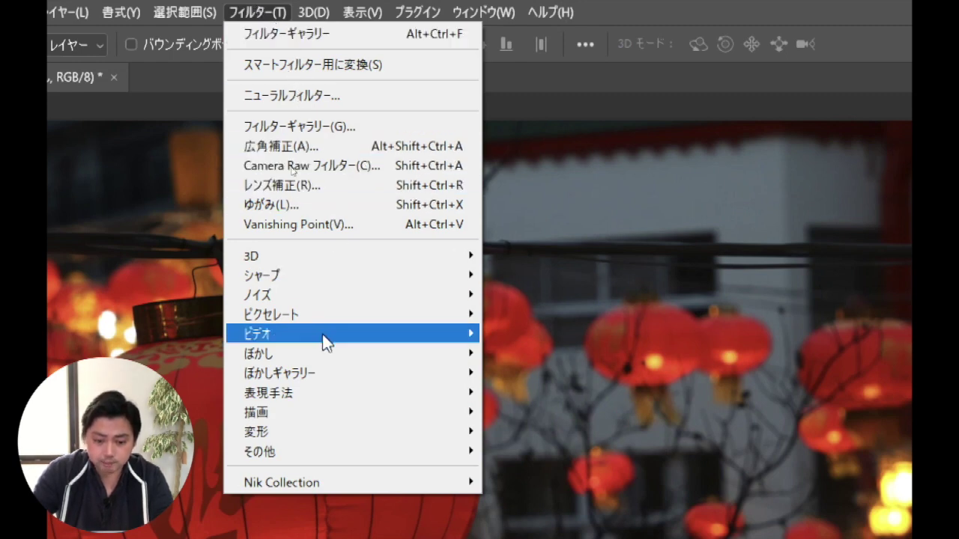
pyautogui.moveTo(325, 375)
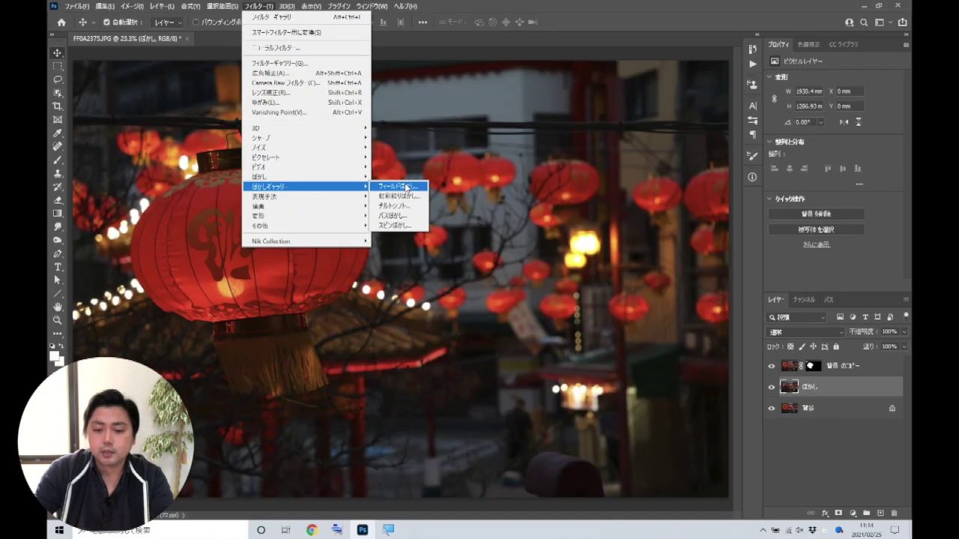
pyautogui.click(764, 372)
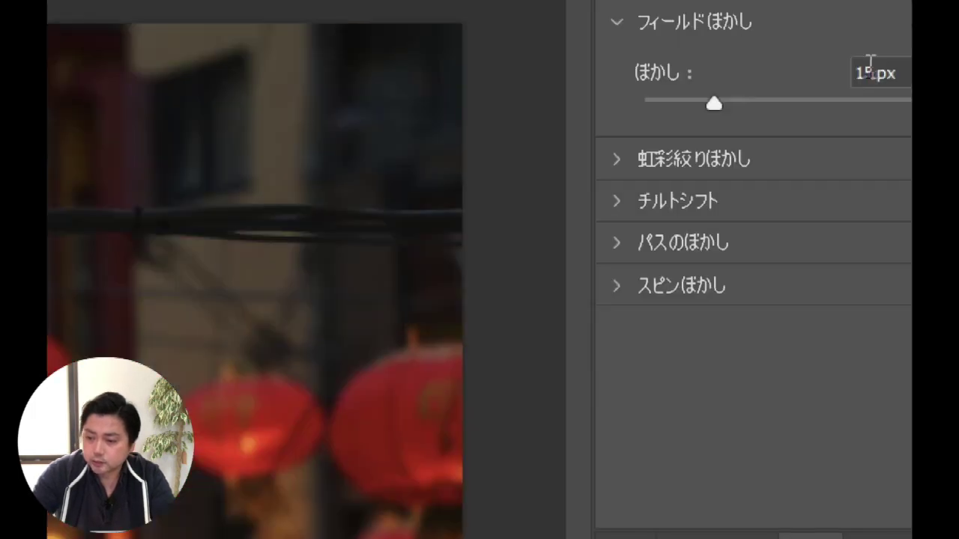
pyautogui.click(878, 74)
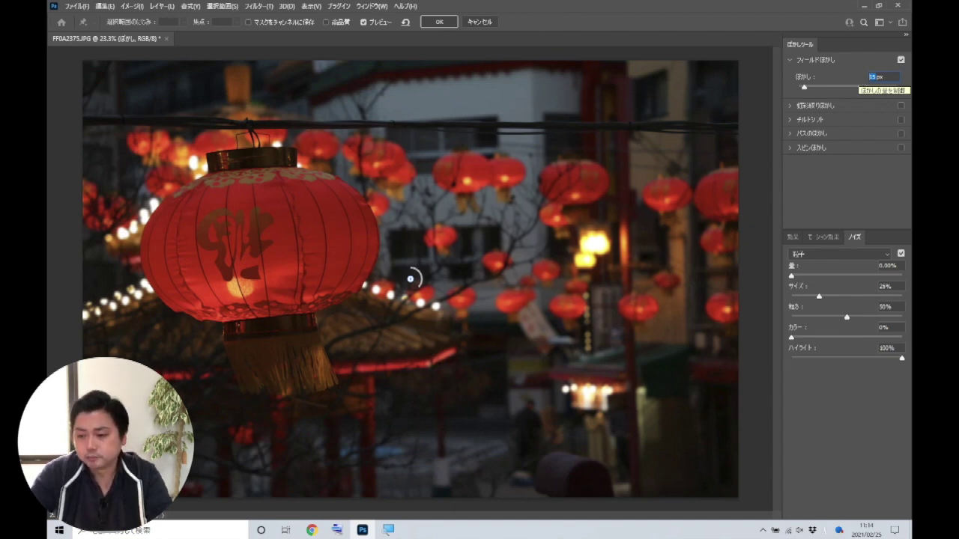
pyautogui.write('30')
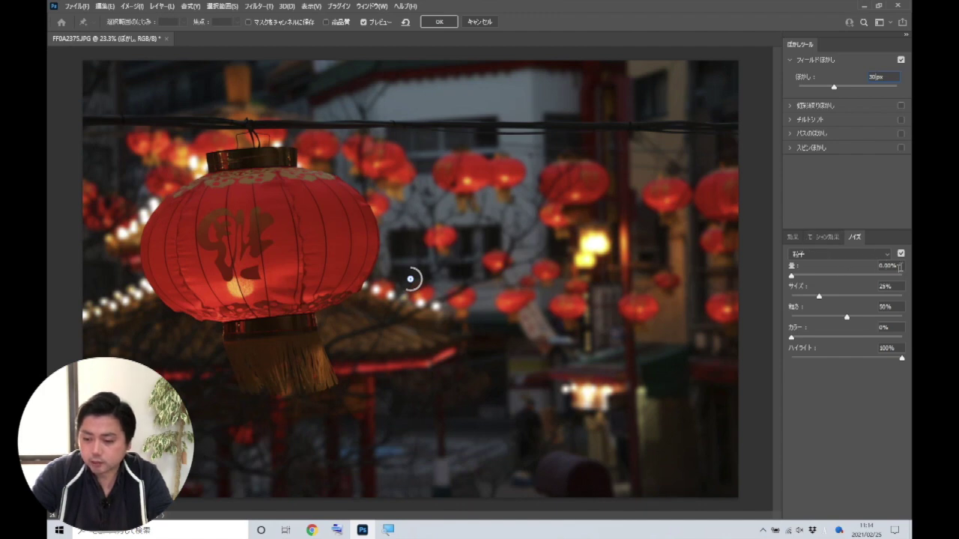
# - Set the blur's grain noise amount to 10% and its light bokeh to 100%
pyautogui.click(880, 266)
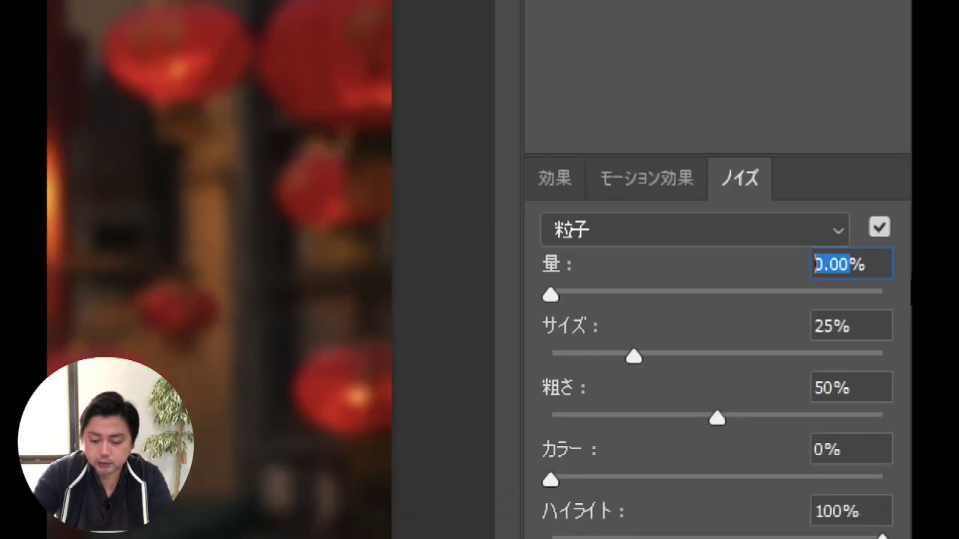
pyautogui.write('10')
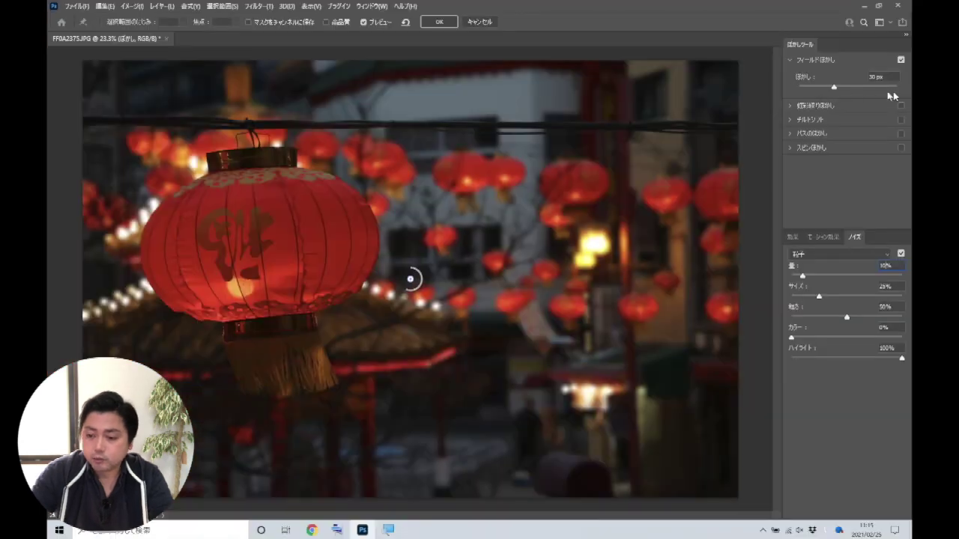
pyautogui.click(793, 237)
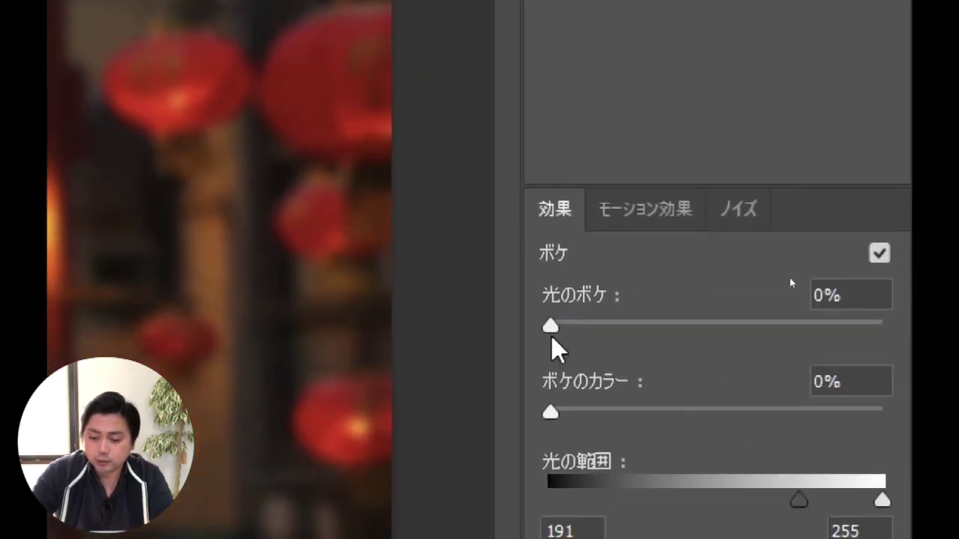
pyautogui.moveTo(549, 328); pyautogui.dragTo(881, 326)
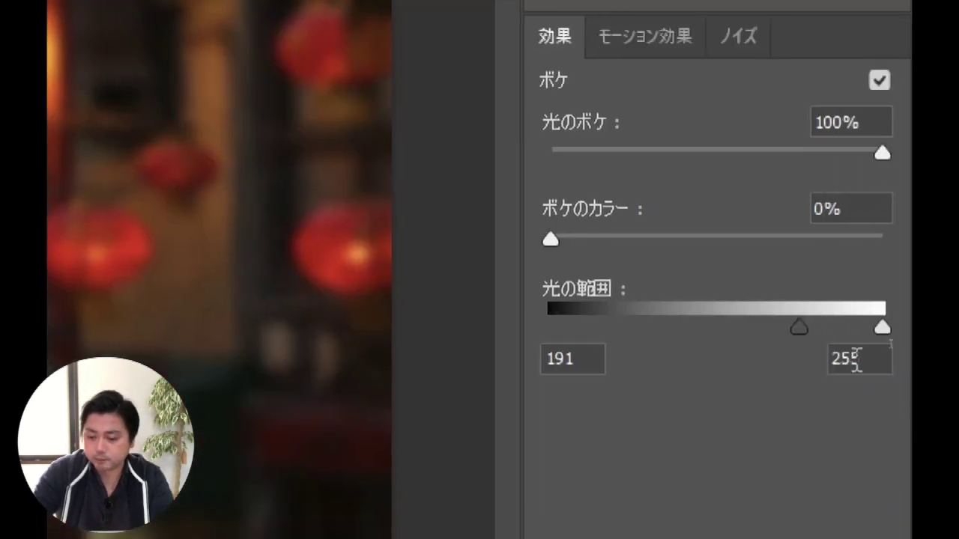
# - Narrow the bokeh's light range to 99–100
pyautogui.moveTo(884, 327); pyautogui.dragTo(630, 328)
pyautogui.moveTo(833, 327); pyautogui.dragTo(636, 328)
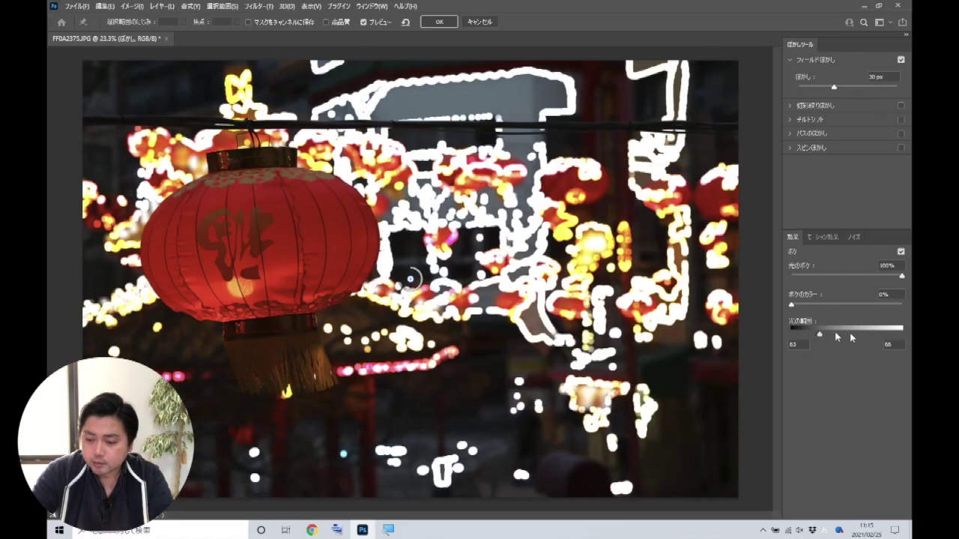
pyautogui.moveTo(819, 337)
pyautogui.mouseDown()
pyautogui.moveTo(802, 341)
pyautogui.moveTo(846, 337)
pyautogui.moveTo(809, 339)
pyautogui.moveTo(845, 339)
pyautogui.moveTo(835, 334)
pyautogui.mouseUp()
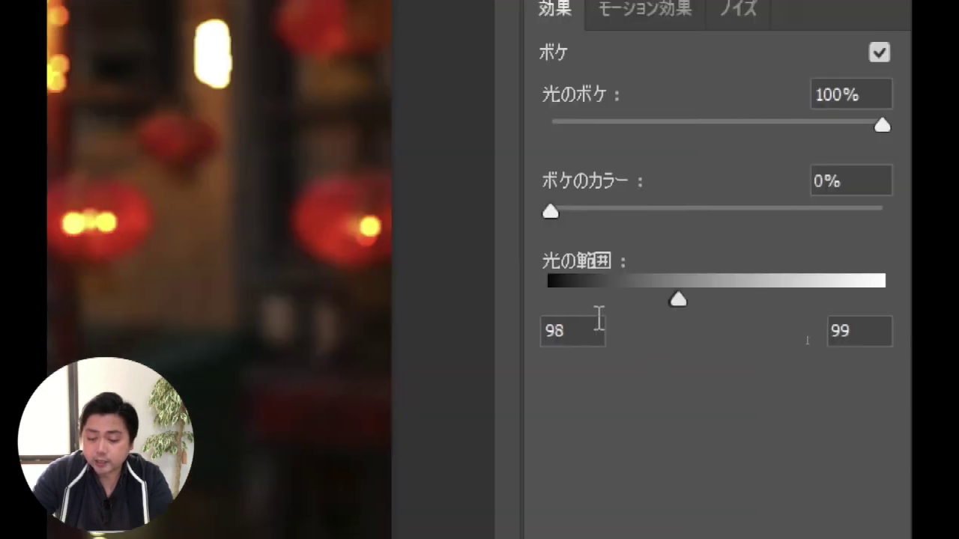
pyautogui.doubleClick(856, 329)
pyautogui.write('100')
pyautogui.press('Return')
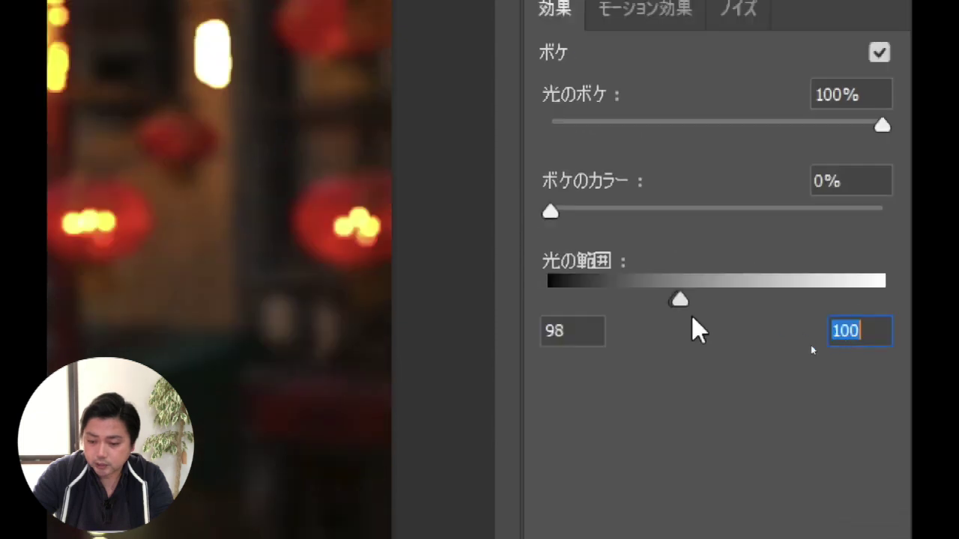
pyautogui.doubleClick(588, 329)
pyautogui.press('Up')
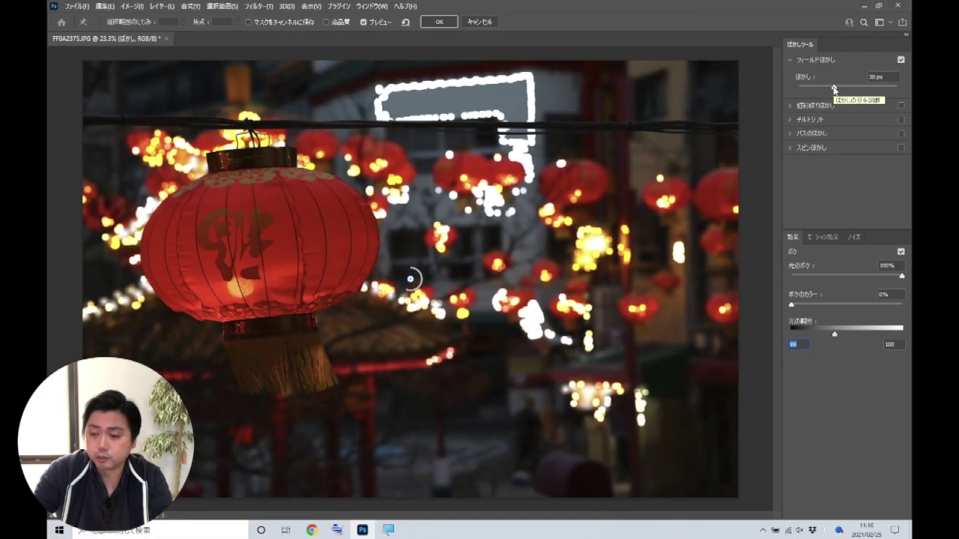
# - Raise the field blur to 129 px, shift the light range to 109–110, and apply the filter
pyautogui.moveTo(834, 89); pyautogui.dragTo(856, 88)
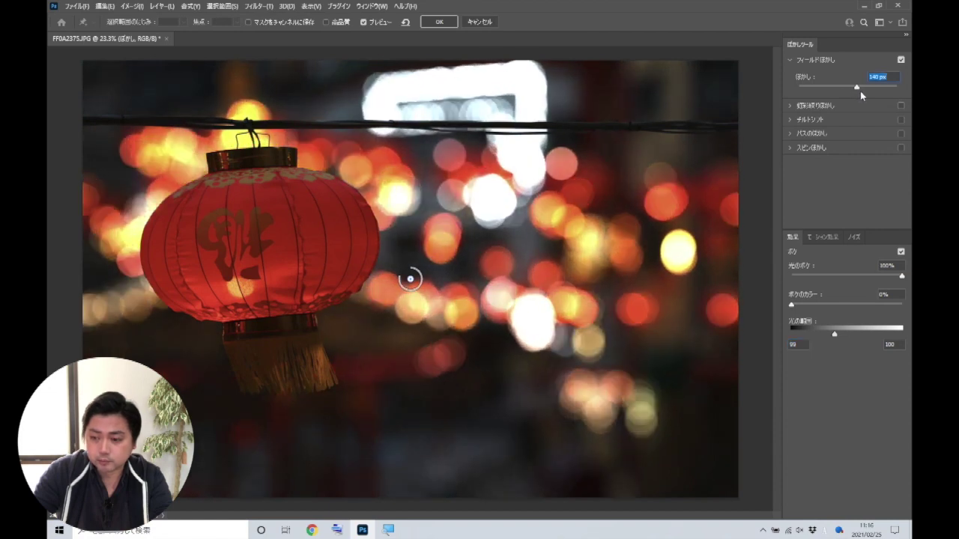
pyautogui.moveTo(860, 90); pyautogui.dragTo(853, 87)
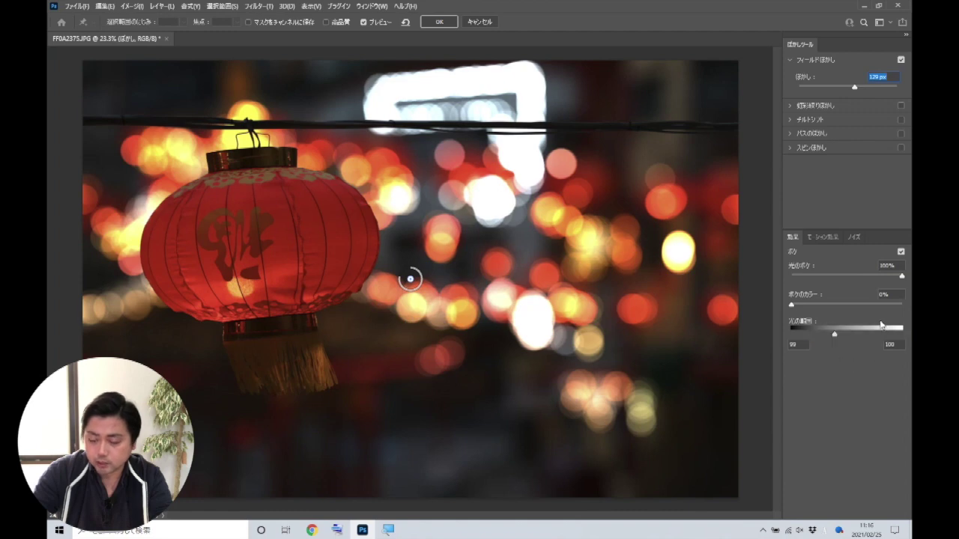
pyautogui.moveTo(835, 334)
pyautogui.mouseDown()
pyautogui.moveTo(847, 334)
pyautogui.moveTo(837, 338)
pyautogui.mouseUp()
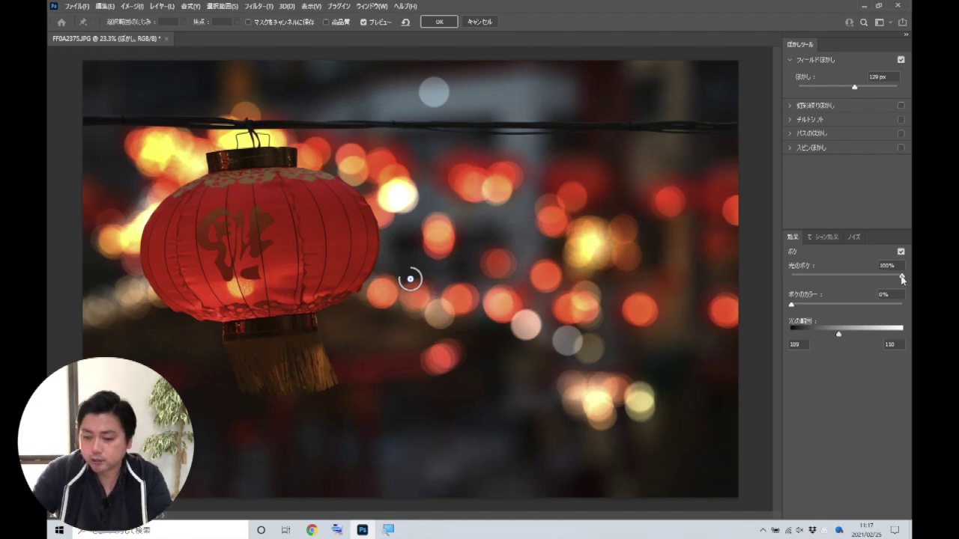
pyautogui.moveTo(902, 277)
pyautogui.mouseDown()
pyautogui.moveTo(888, 276)
pyautogui.moveTo(902, 277)
pyautogui.mouseUp()
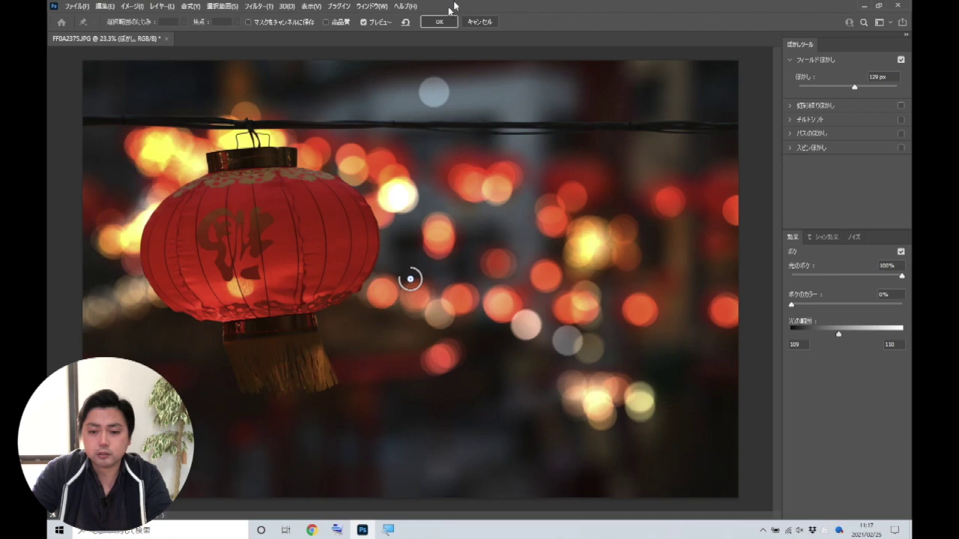
pyautogui.click(439, 21)
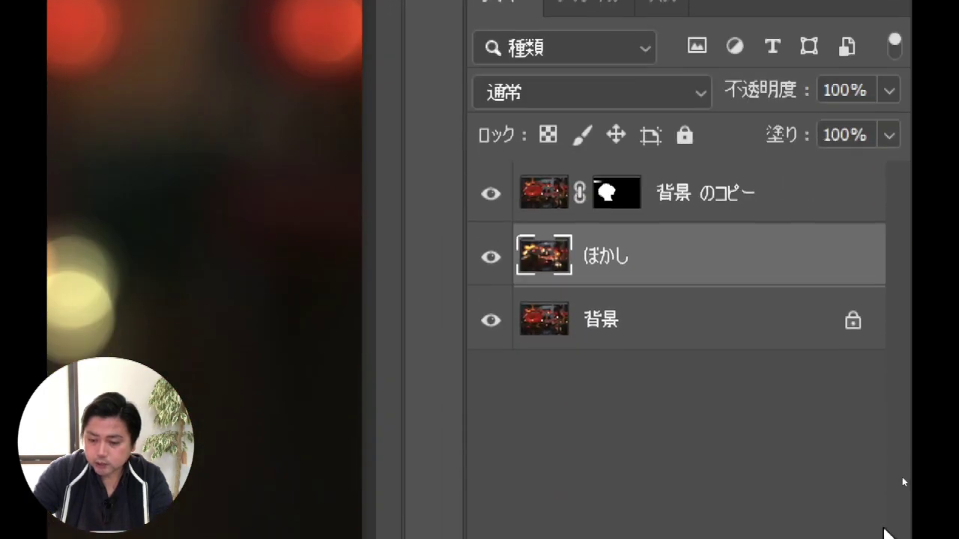
# - Duplicate the ぼかし layer to the top of the stack and give it an inverted copy of the lantern layer's mask
pyautogui.moveTo(767, 257); pyautogui.dragTo(817, 458)
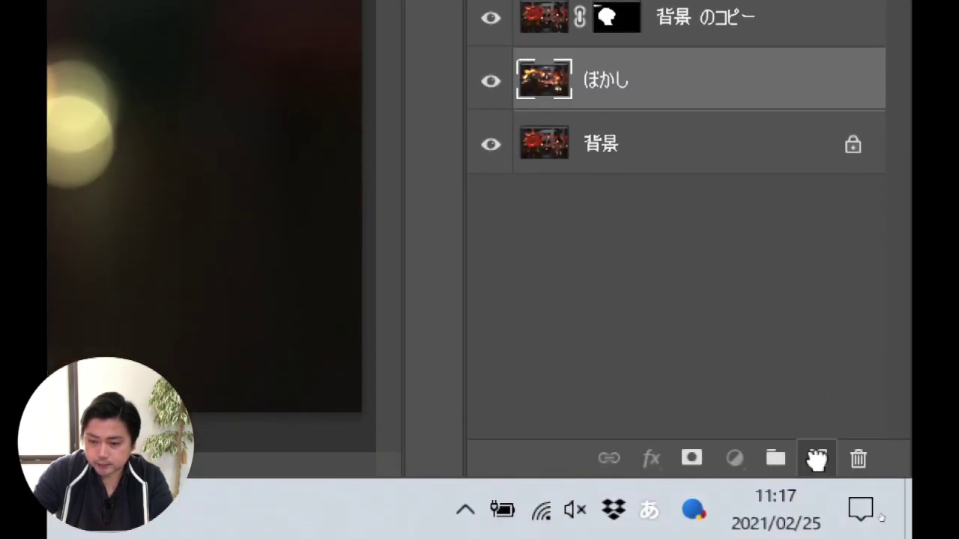
pyautogui.moveTo(759, 88); pyautogui.dragTo(755, 0)
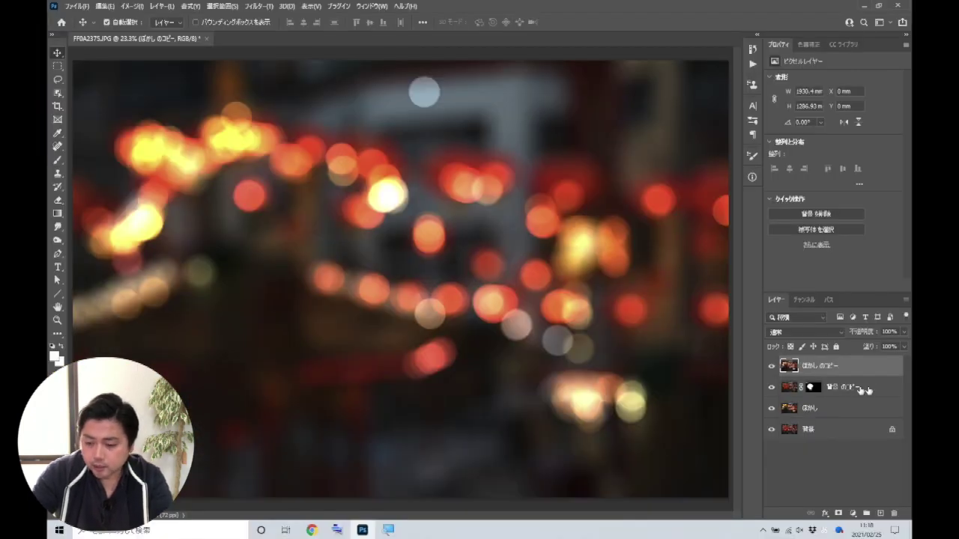
pyautogui.click(815, 388)
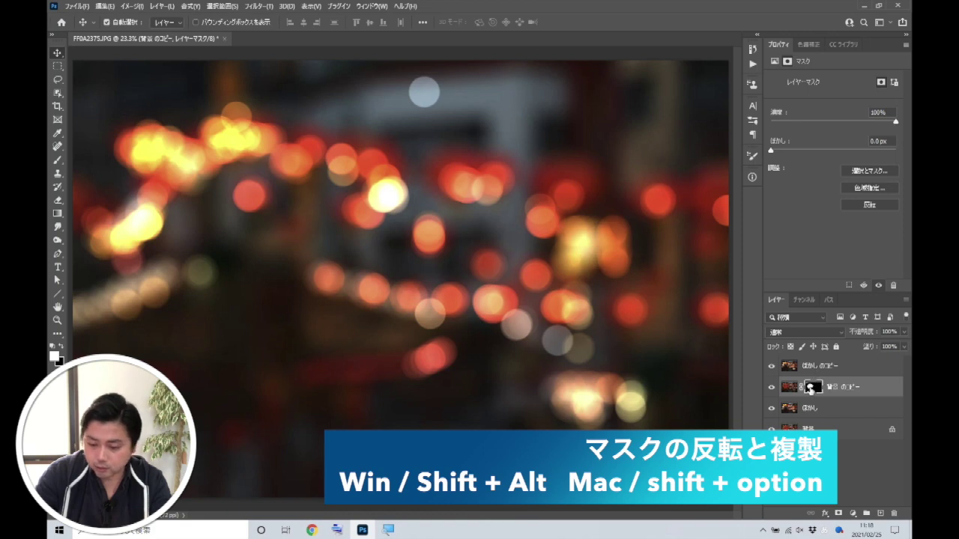
pyautogui.moveTo(813, 389); pyautogui.dragTo(814, 366)
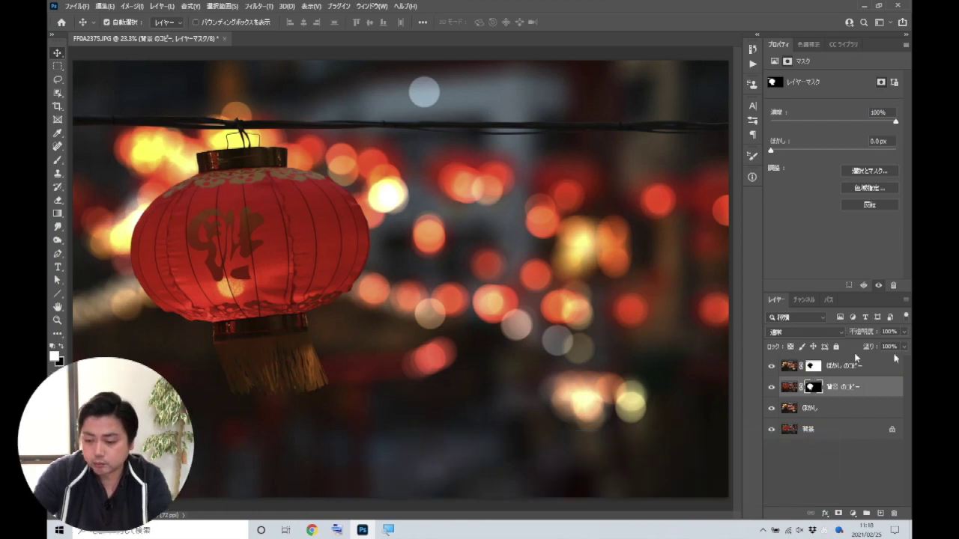
# - Target the mask of the top blurred copy and set up a 700 px Brush at 53% opacity
pyautogui.scroll(3, 315, 228)
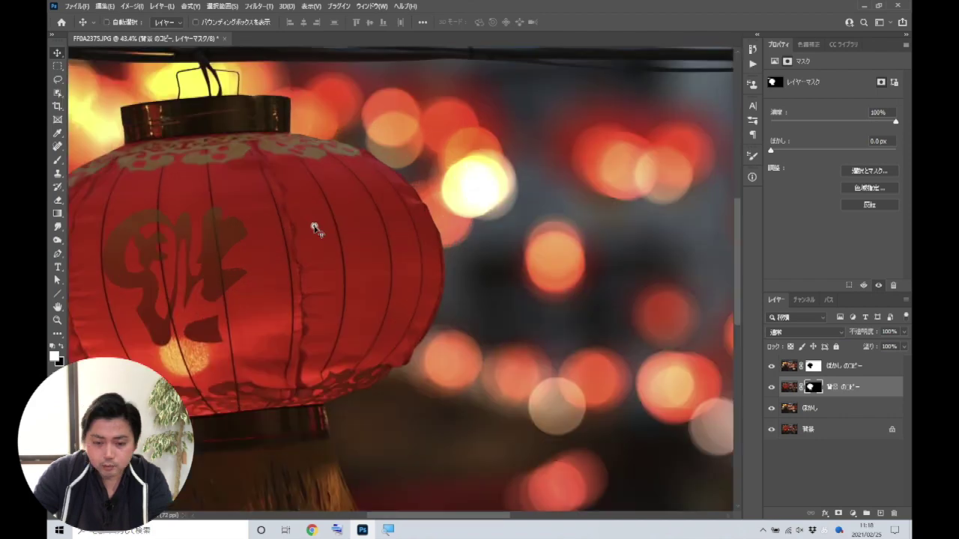
pyautogui.moveTo(314, 228); pyautogui.dragTo(392, 228)
pyautogui.scroll(-2, 397, 232)
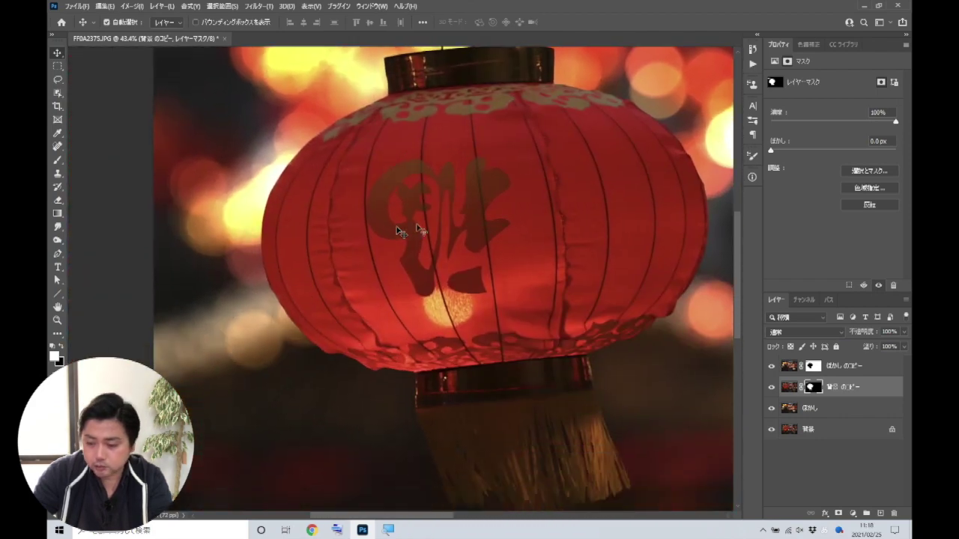
pyautogui.click(810, 365)
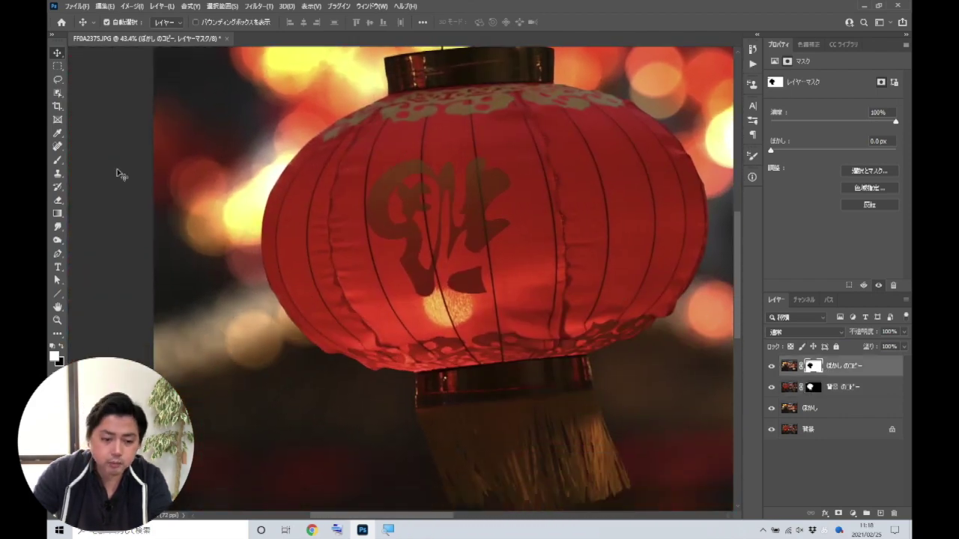
pyautogui.click(57, 160)
pyautogui.press('[')
pyautogui.press('[')
pyautogui.press('[')
pyautogui.press('[')
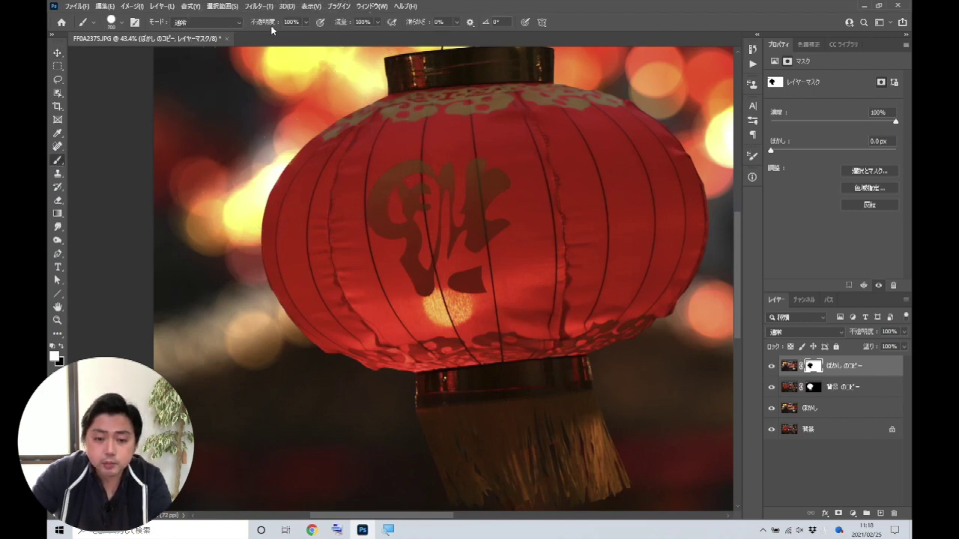
pyautogui.moveTo(267, 24); pyautogui.dragTo(244, 28)
pyautogui.scroll(3, 279, 146)
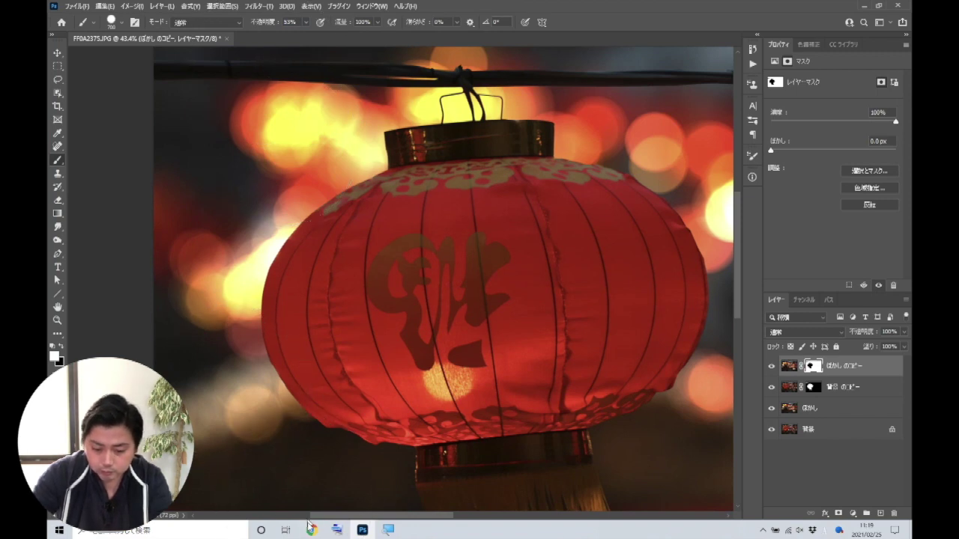
pyautogui.click(330, 530)
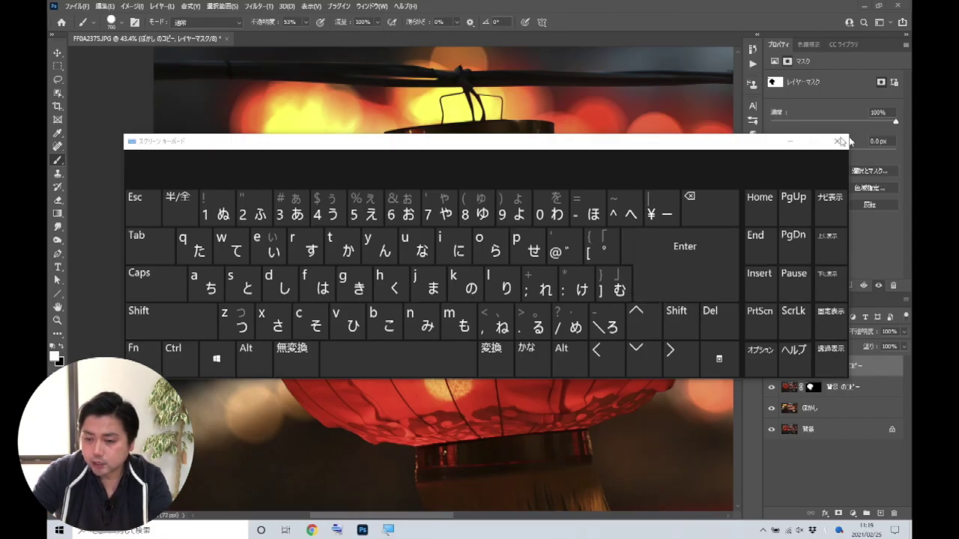
pyautogui.click(845, 141)
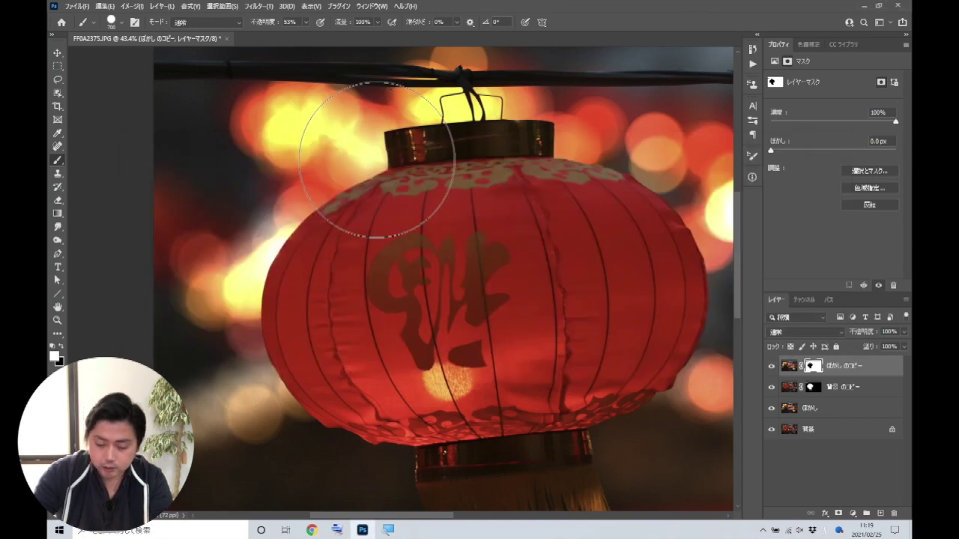
# - Shrink the brush and paint white on the top mask along the lantern's left edge and underside to blend in the blur
pyautogui.press('[')
pyautogui.press('[')
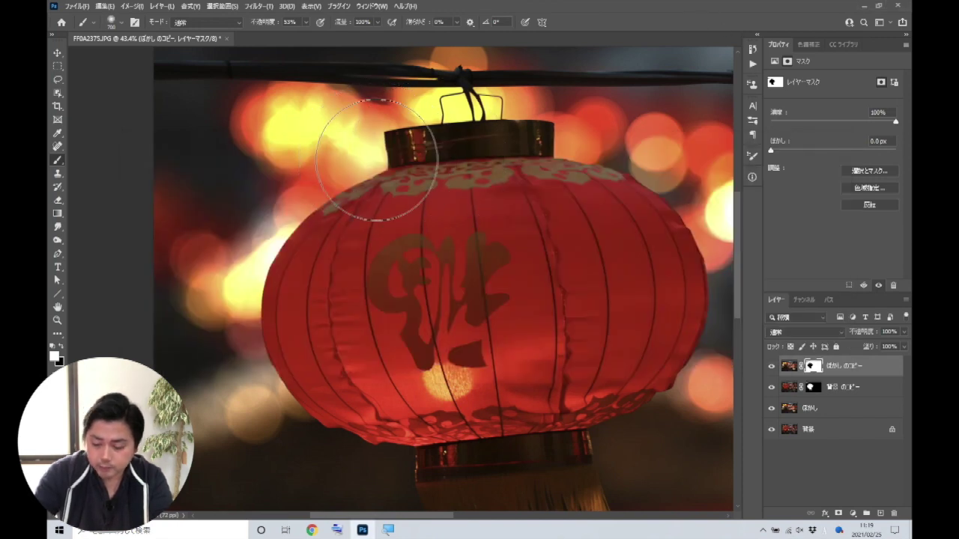
pyautogui.scroll(2, 367, 154)
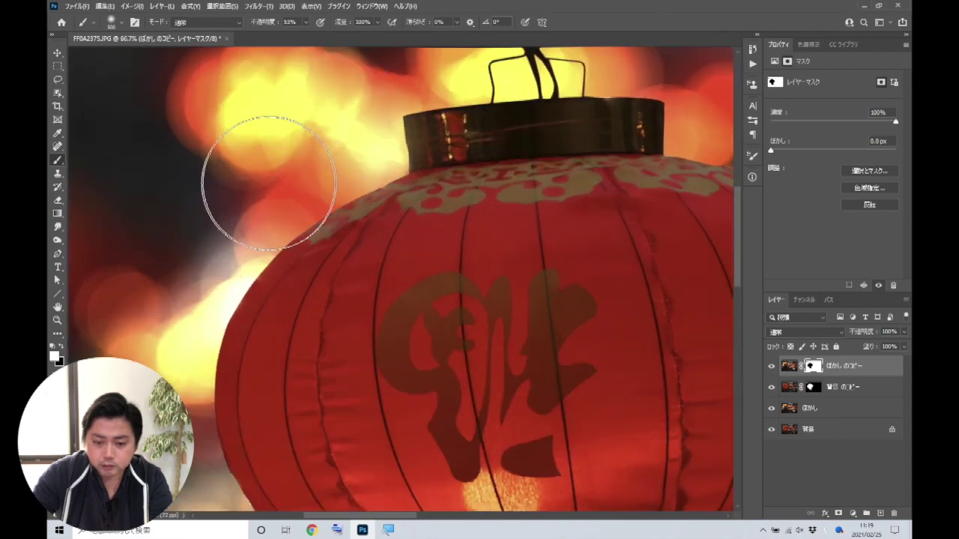
pyautogui.moveTo(214, 248)
pyautogui.mouseDown()
pyautogui.moveTo(149, 306)
pyautogui.moveTo(261, 197)
pyautogui.moveTo(214, 214)
pyautogui.moveTo(139, 322)
pyautogui.mouseUp()
pyautogui.scroll(-3, 129, 310)
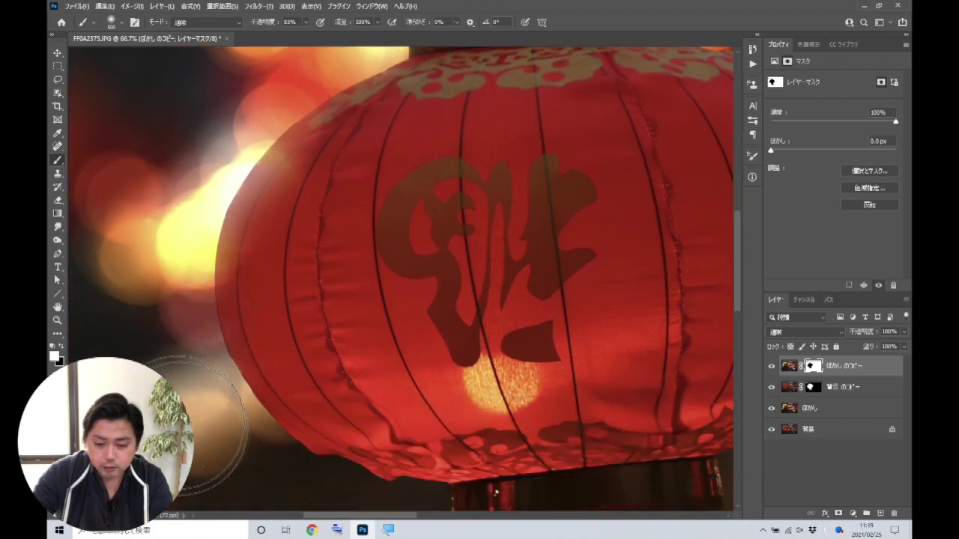
pyautogui.scroll(-4, 274, 450)
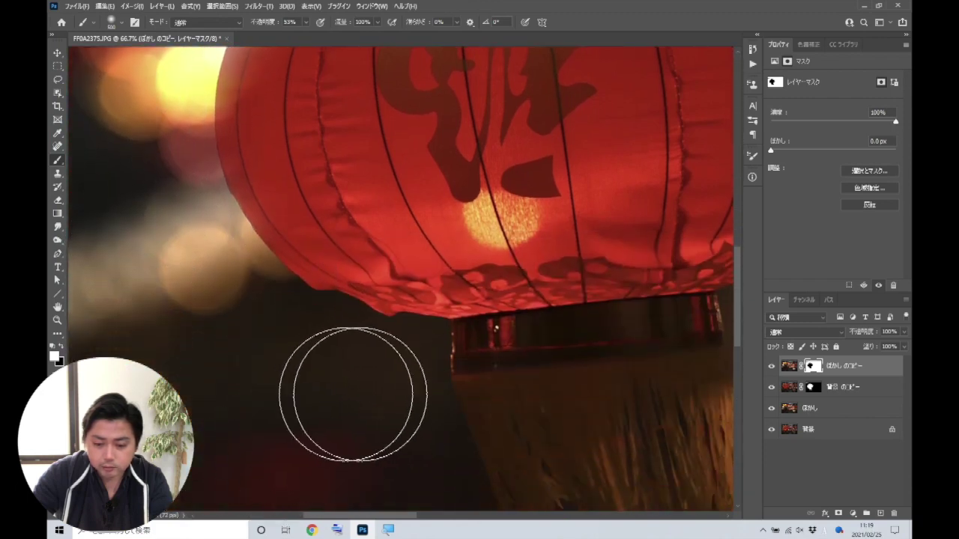
pyautogui.scroll(-4, 390, 417)
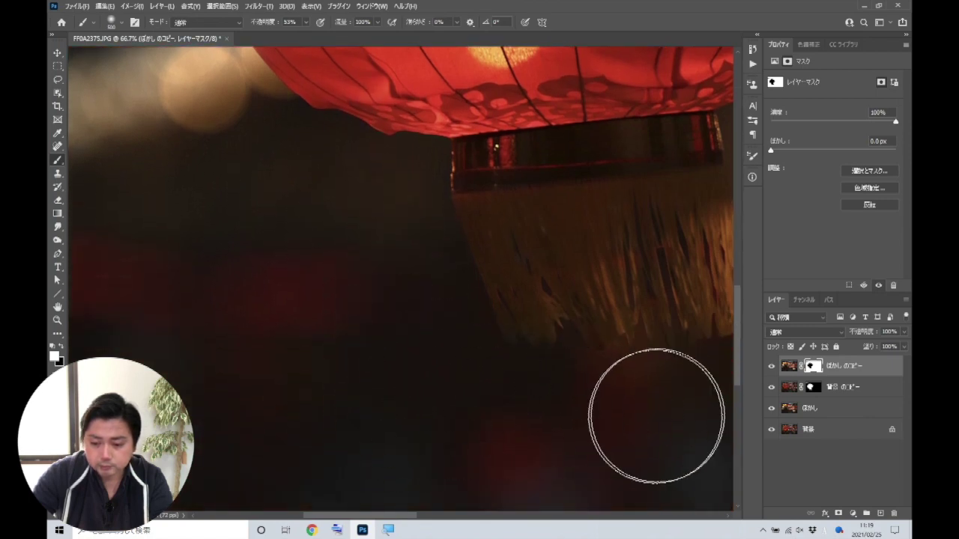
# - Paint the blur softly over the edges around the tassel, up the lantern's right side and along its top and the wire
pyautogui.hscroll(3, 655, 415)
pyautogui.hscroll(4, 656, 417)
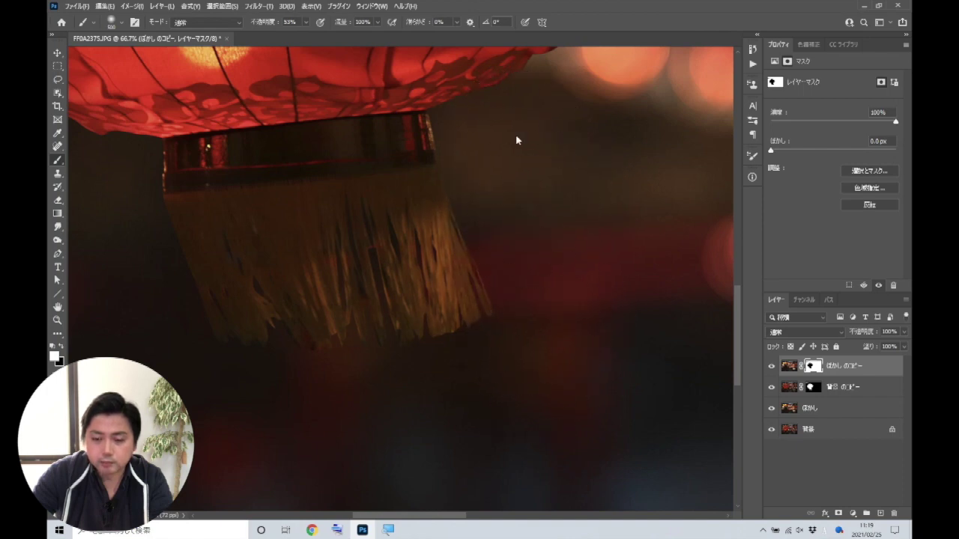
pyautogui.hscroll(1, 555, 135)
pyautogui.scroll(5, 555, 134)
pyautogui.hscroll(2, 556, 129)
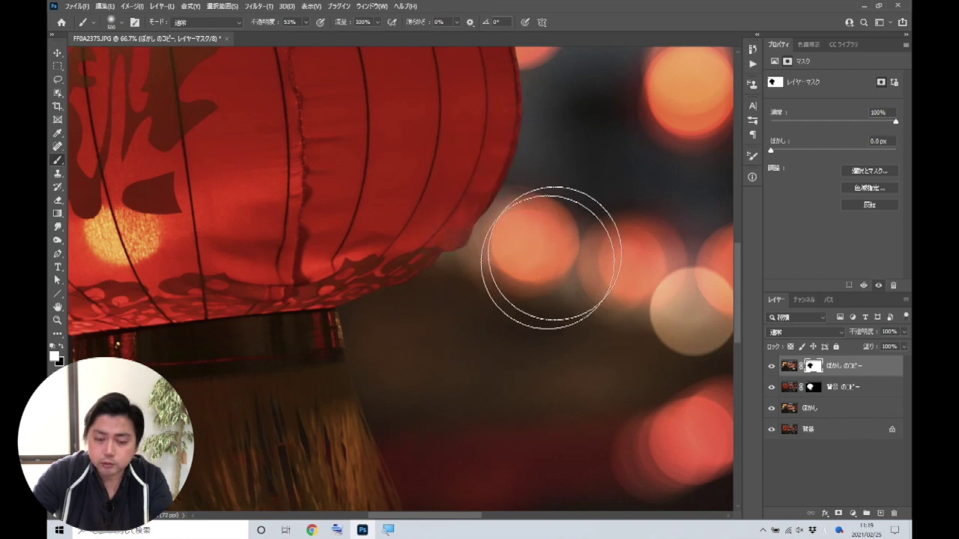
pyautogui.scroll(4, 592, 171)
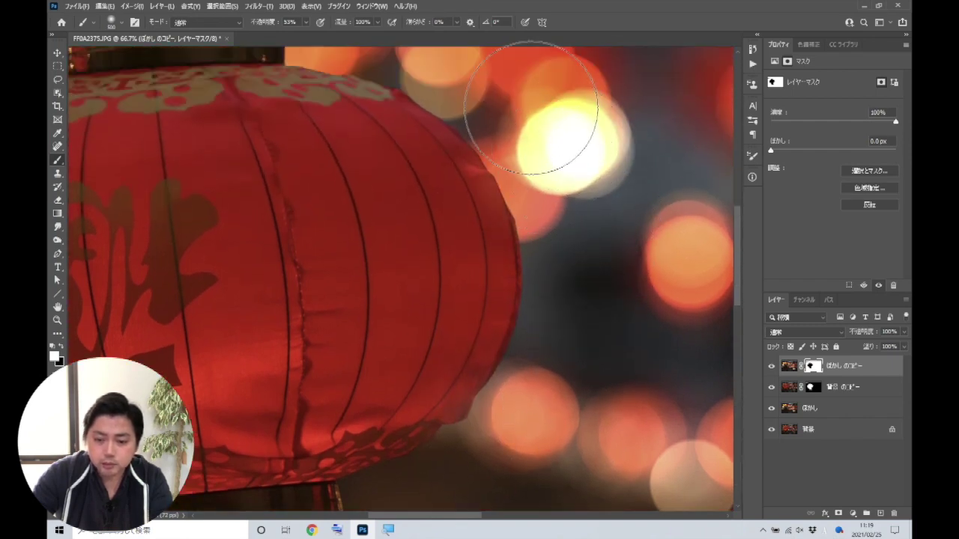
pyautogui.scroll(3, 547, 117)
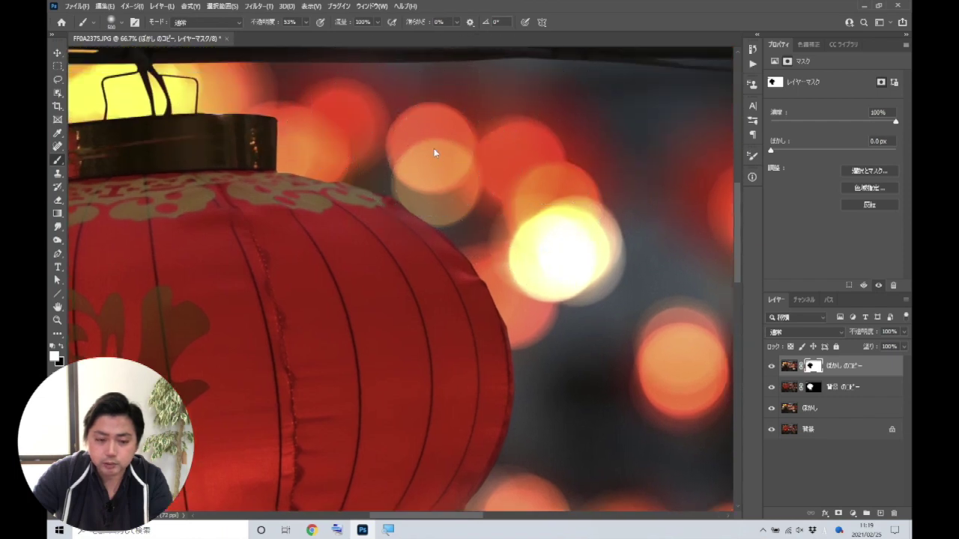
pyautogui.scroll(2, 418, 148)
pyautogui.scroll(2, 418, 147)
pyautogui.hscroll(-1, 418, 147)
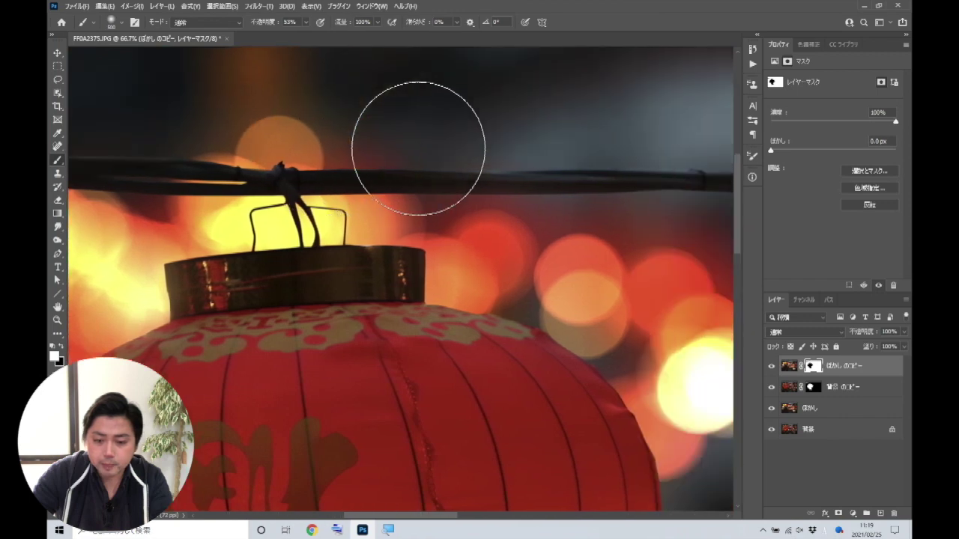
pyautogui.scroll(-5, 418, 148)
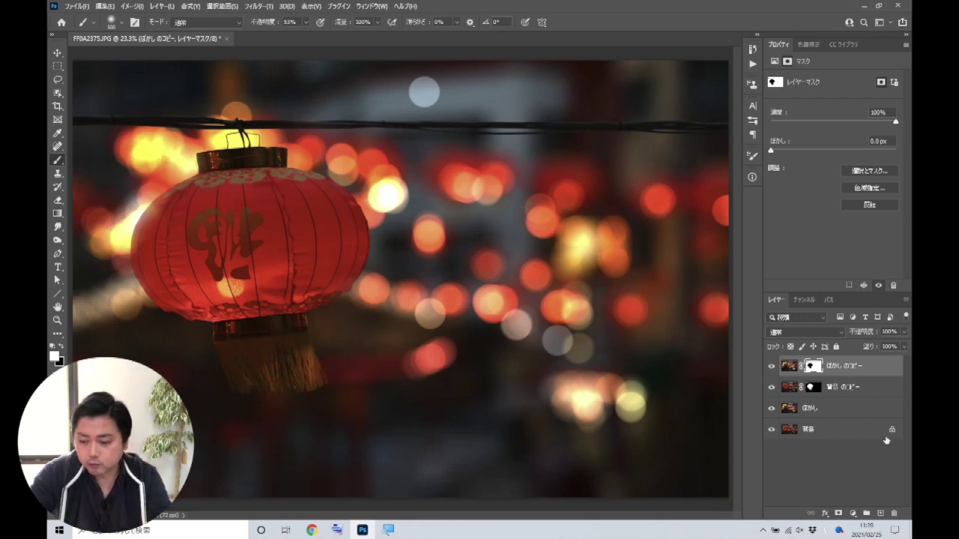
pyautogui.click(853, 513)
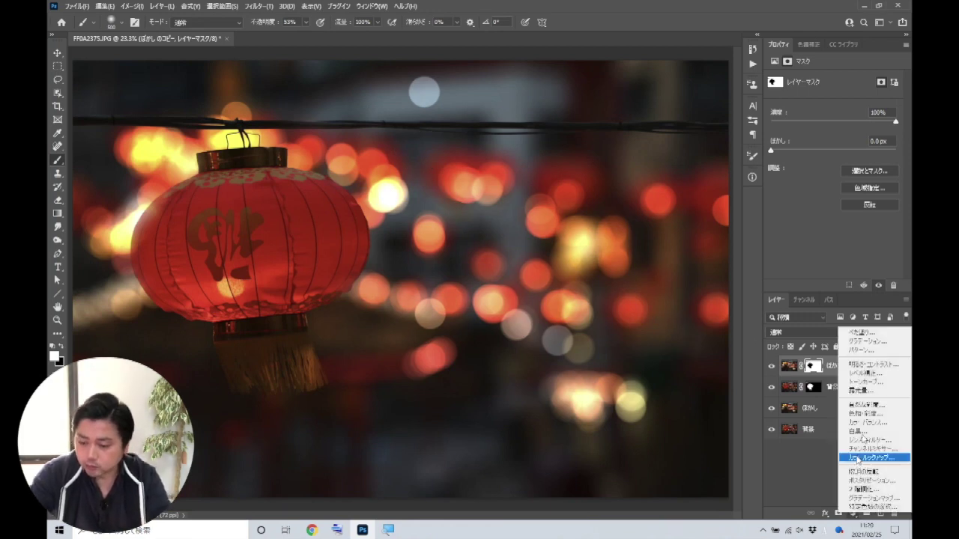
pyautogui.click(869, 382)
pyautogui.moveTo(842, 155); pyautogui.dragTo(849, 203)
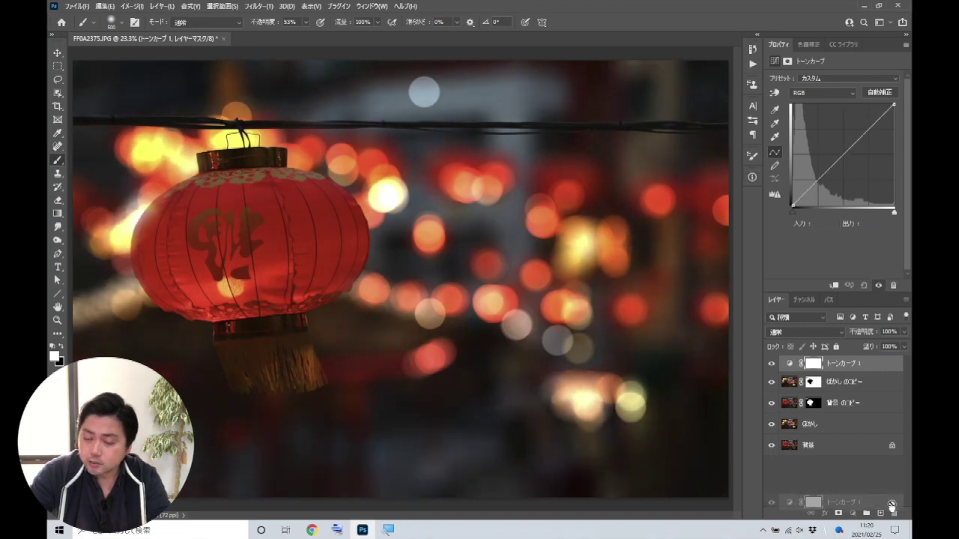
pyautogui.click(893, 514)
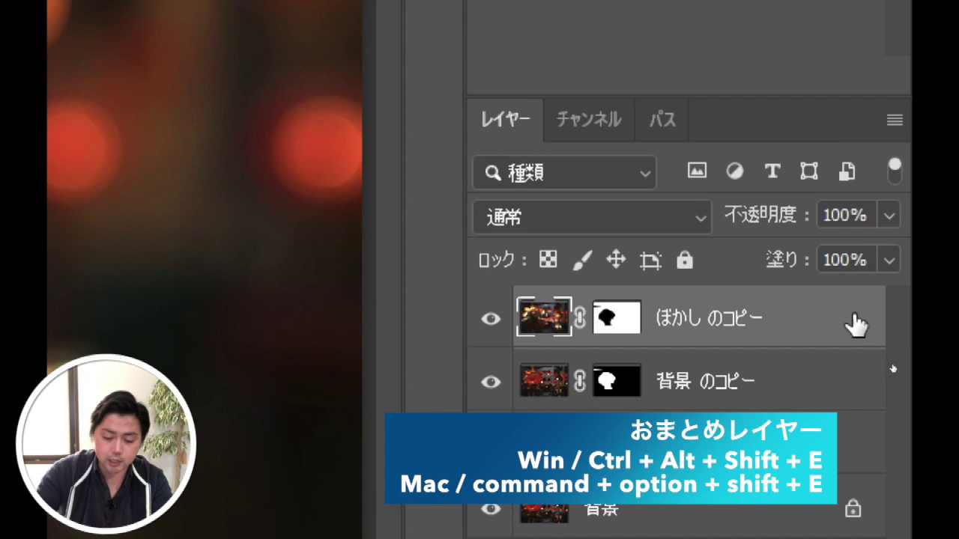
# - Stamp all visible layers into a new top layer and open it in the Nik Collection filter Silver Efex Pro 2
pyautogui.hotkey('ctrl', 'alt', 'shift', 'e')
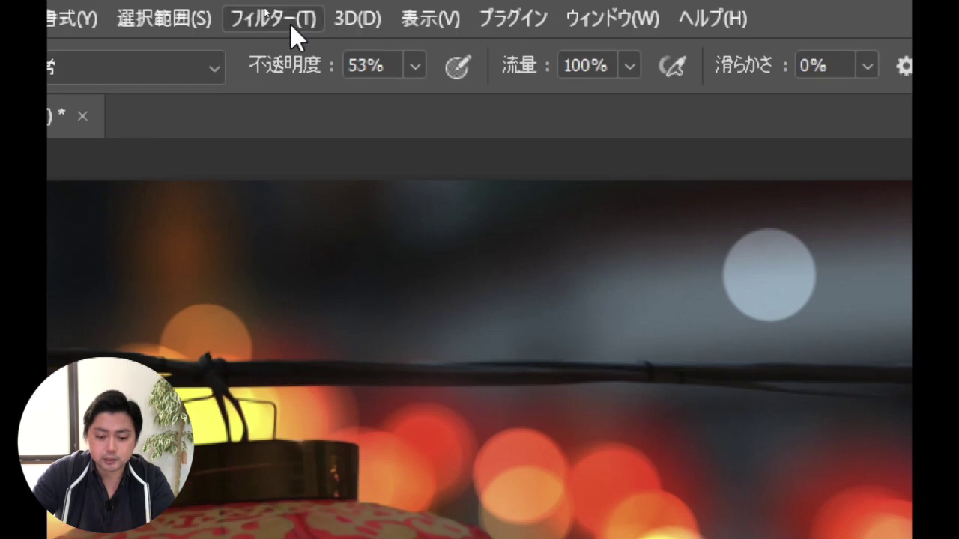
pyautogui.click(290, 23)
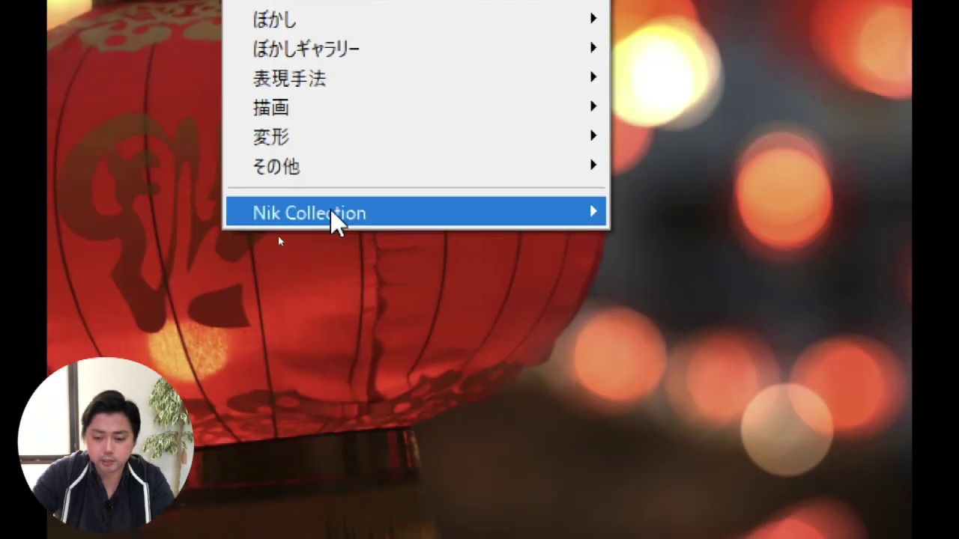
pyautogui.moveTo(336, 235)
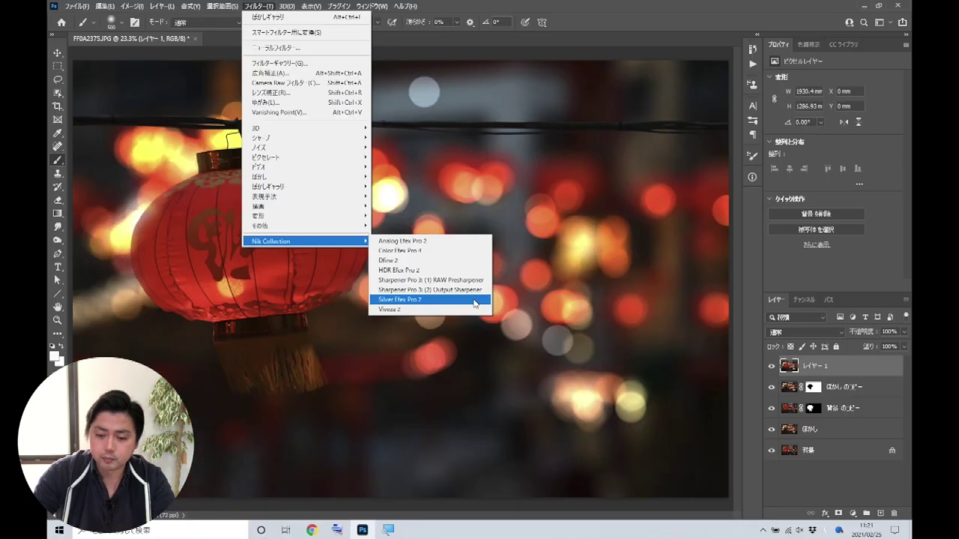
pyautogui.click(782, 387)
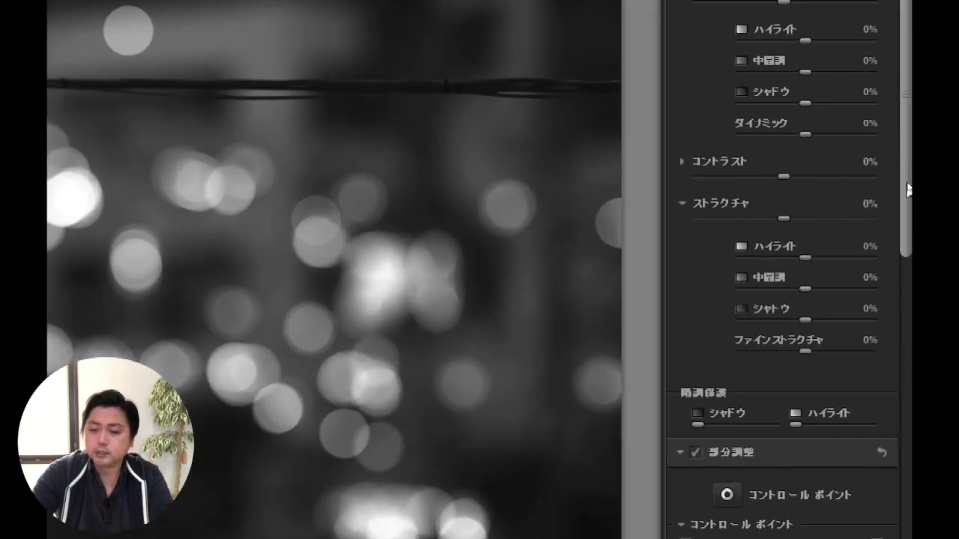
# - Set the film type to イルフォード HP5 Plus 400
pyautogui.scroll(-2, 867, 415)
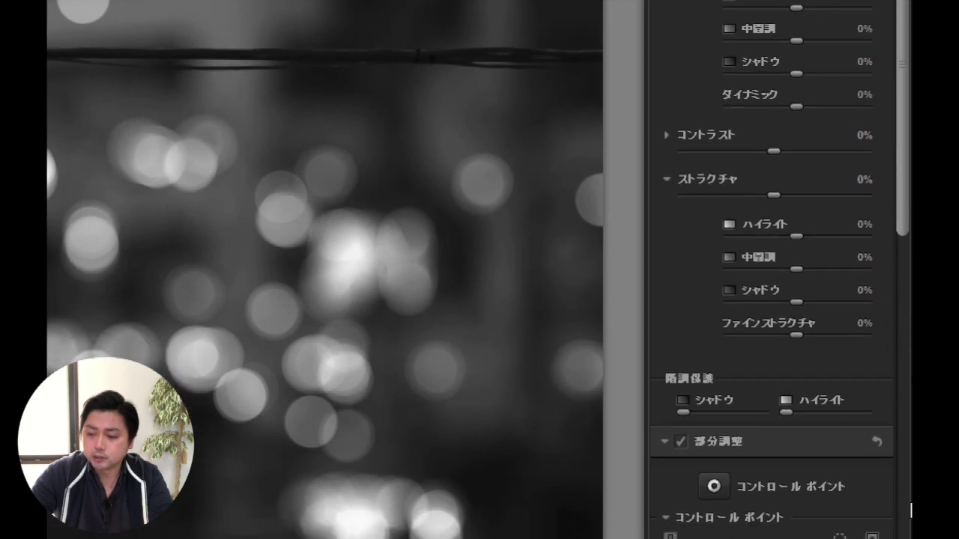
pyautogui.scroll(-10, 902, 136)
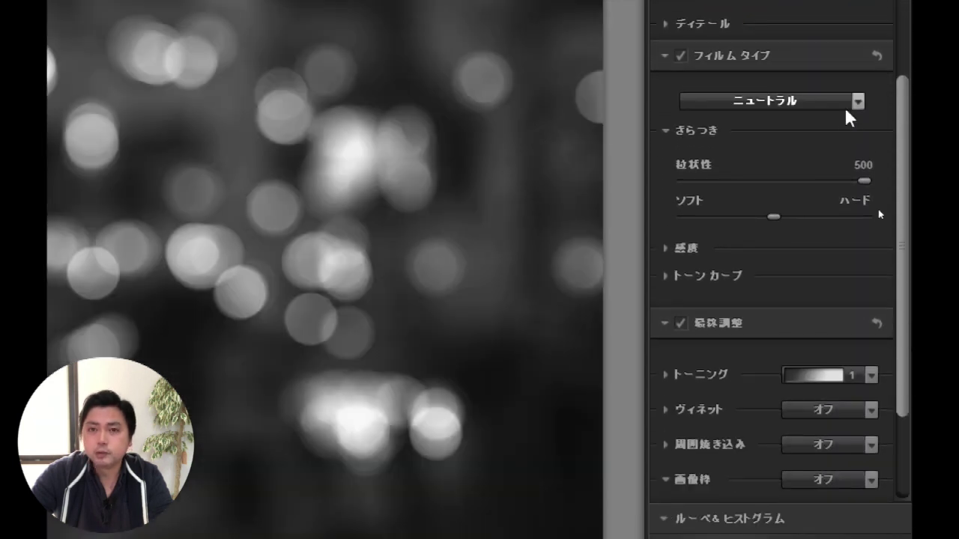
pyautogui.click(799, 104)
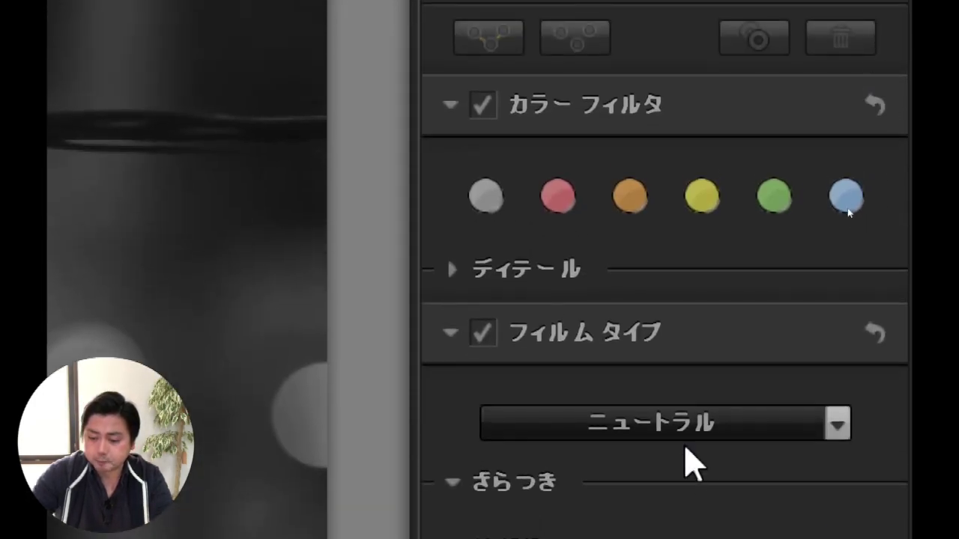
pyautogui.click(693, 332)
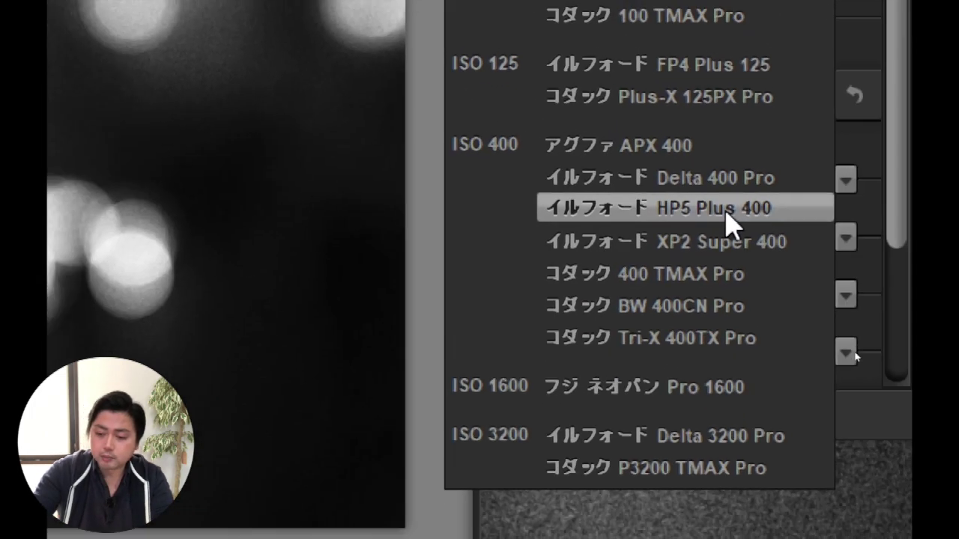
pyautogui.click(854, 351)
pyautogui.click(854, 210)
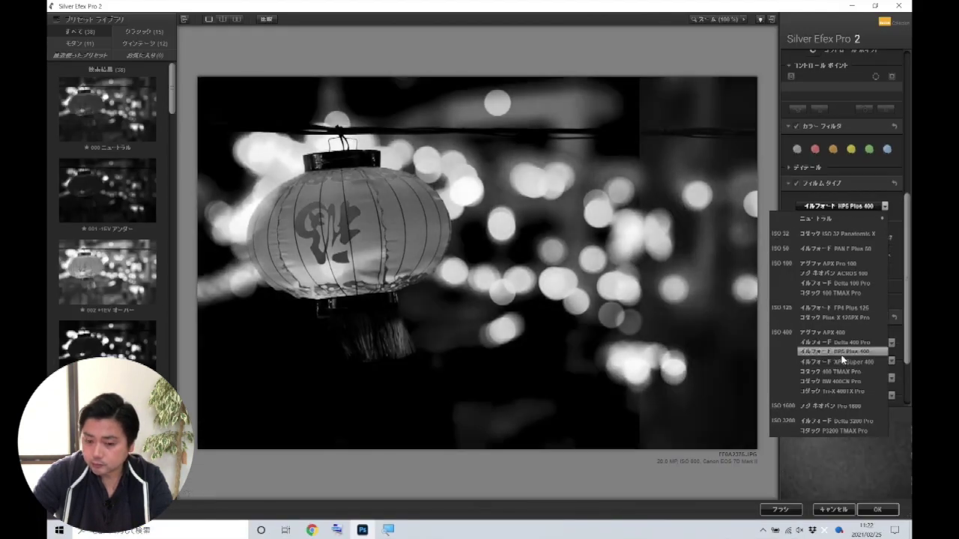
pyautogui.click(837, 351)
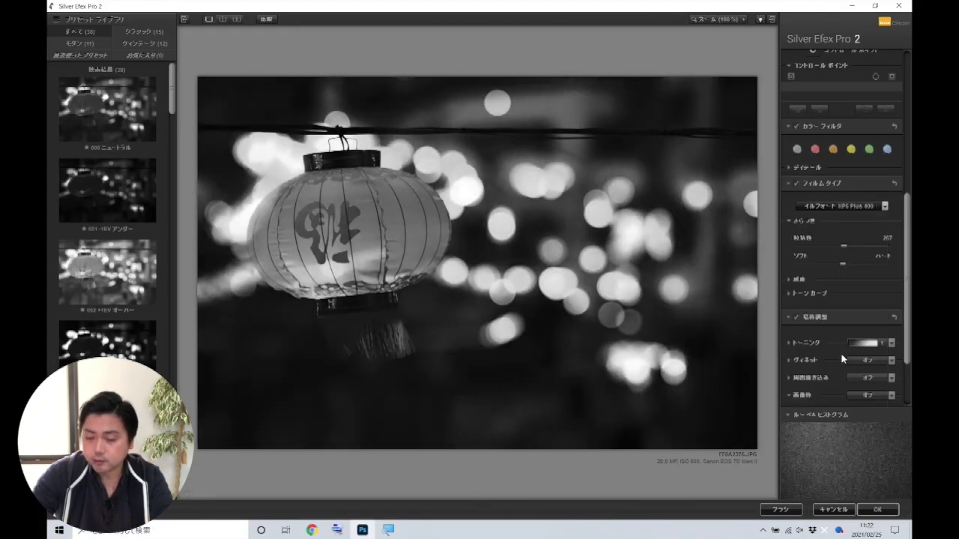
# - Check the film grain on the lantern at full size, then set the grain (粒状性) to 500
pyautogui.click(421, 213)
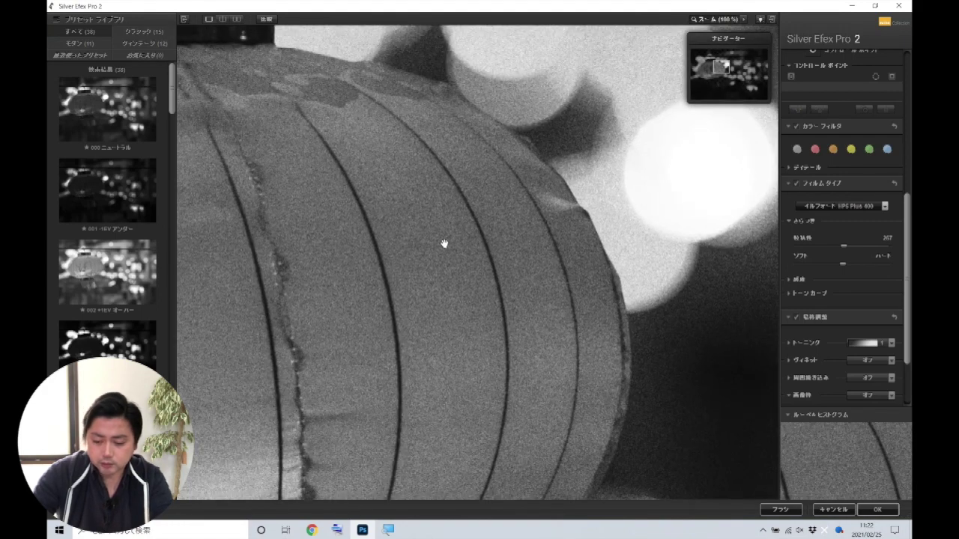
pyautogui.click(444, 243)
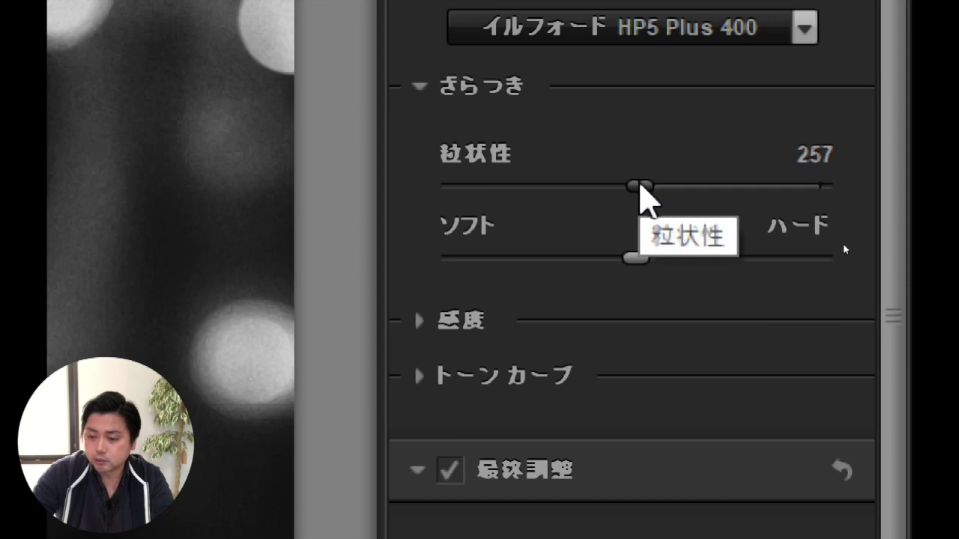
pyautogui.moveTo(636, 186); pyautogui.dragTo(817, 185)
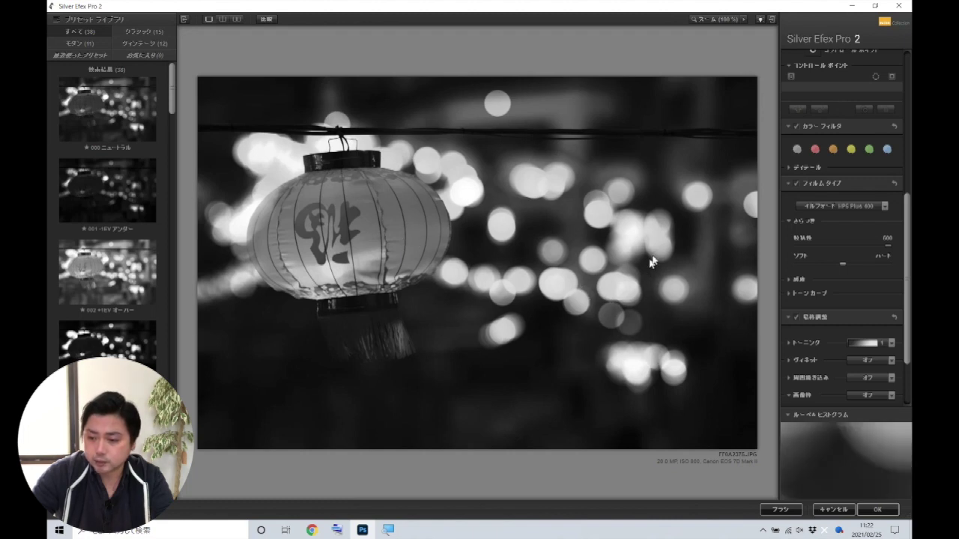
# - Set the global brightness to 34%, highlights to 16%, shadows to -15% and dynamic brightness (ダイナミック) to -33%
pyautogui.moveTo(908, 201); pyautogui.dragTo(910, 62)
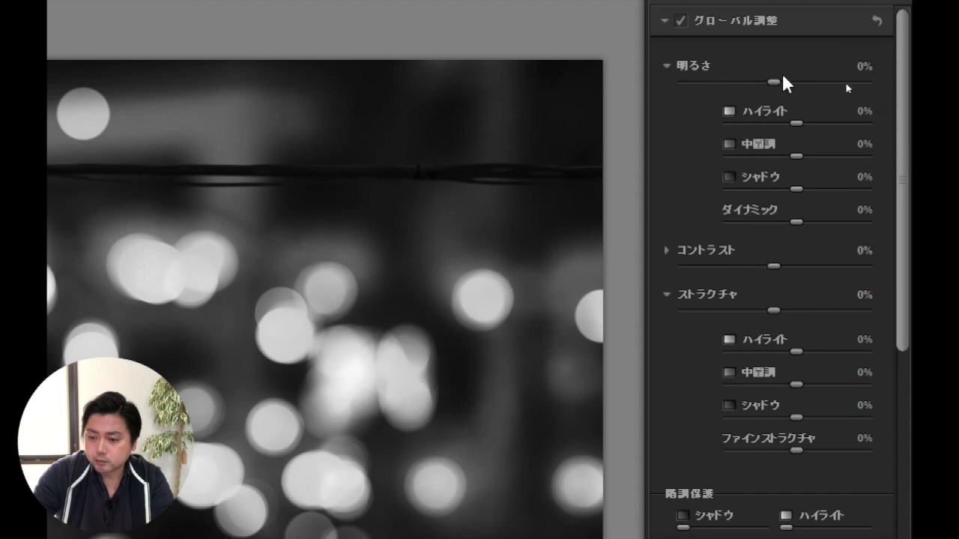
pyautogui.moveTo(774, 81); pyautogui.dragTo(795, 83)
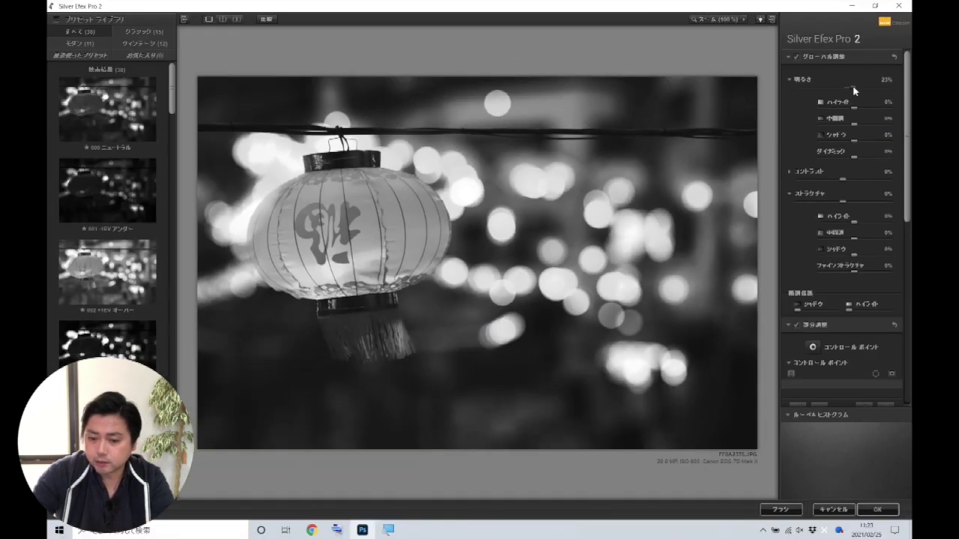
pyautogui.moveTo(858, 91); pyautogui.dragTo(859, 90)
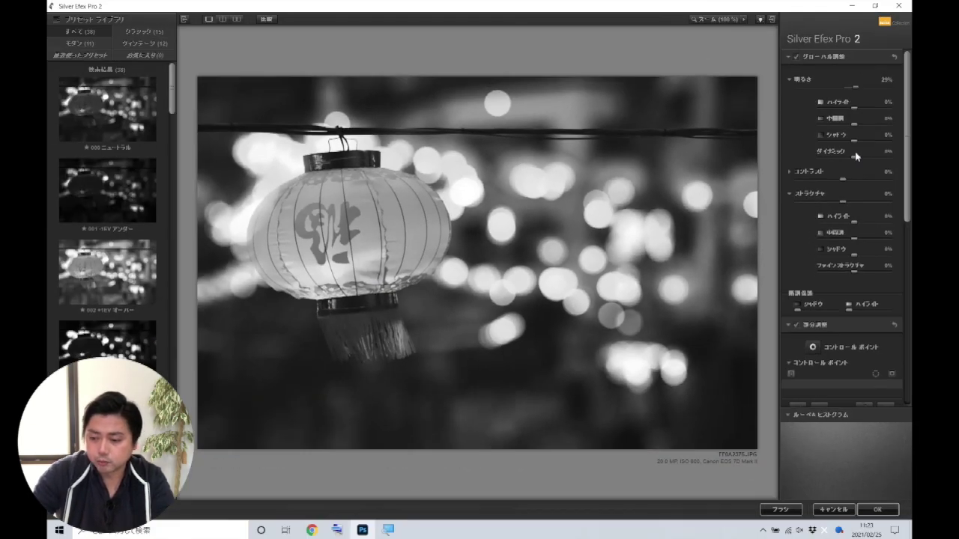
pyautogui.moveTo(854, 160)
pyautogui.mouseDown()
pyautogui.moveTo(834, 161)
pyautogui.moveTo(844, 160)
pyautogui.mouseUp()
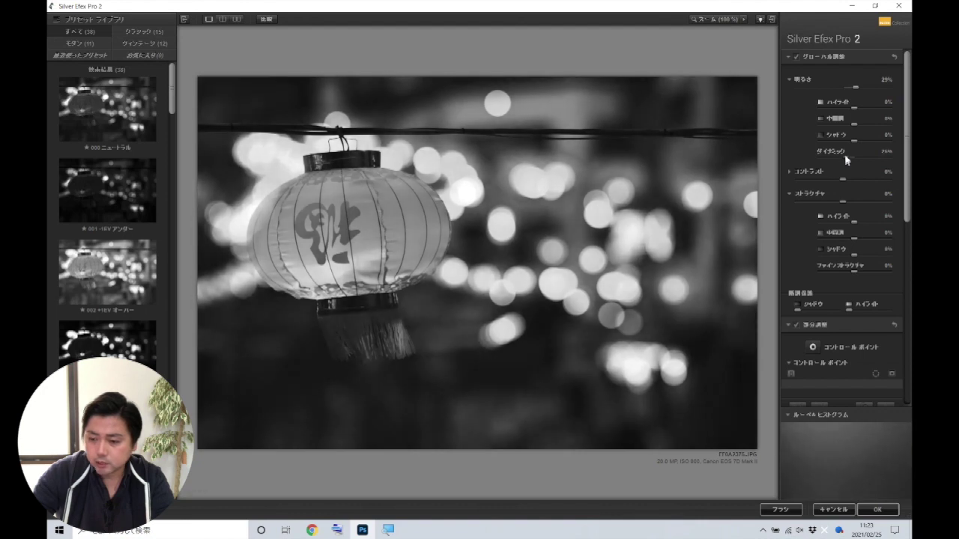
pyautogui.moveTo(854, 109); pyautogui.dragTo(857, 87)
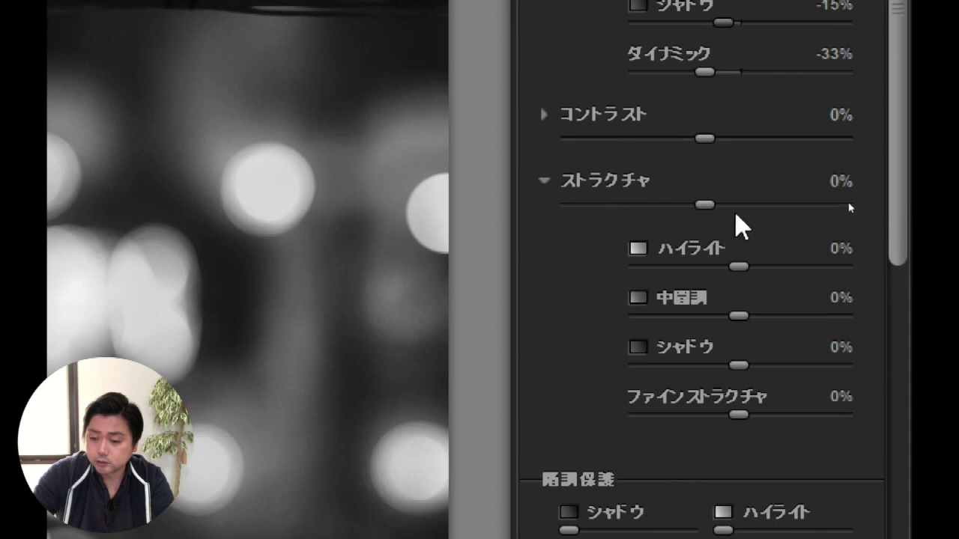
# - Raise the global structure (ストラクチャ) to 54% and apply the black-and-white conversion
pyautogui.moveTo(833, 206); pyautogui.dragTo(895, 201)
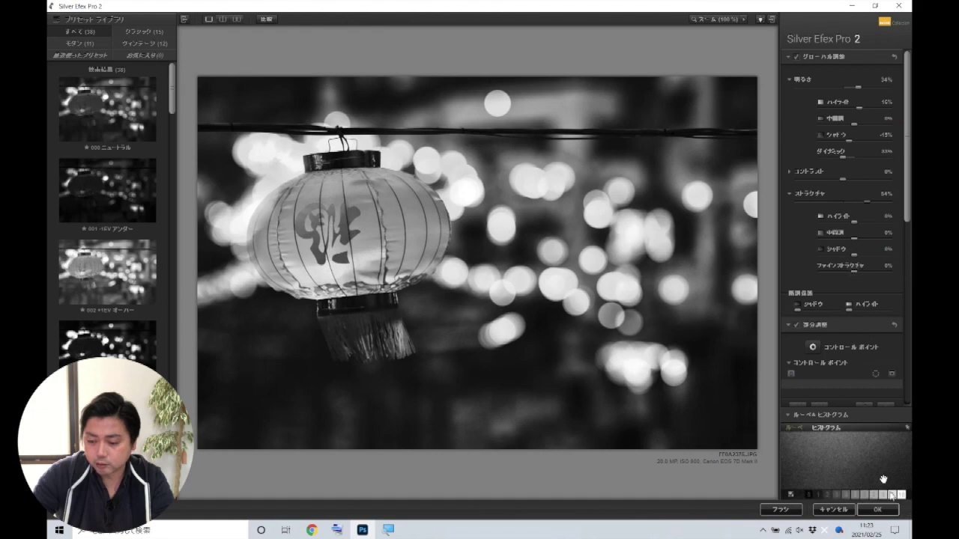
pyautogui.click(886, 514)
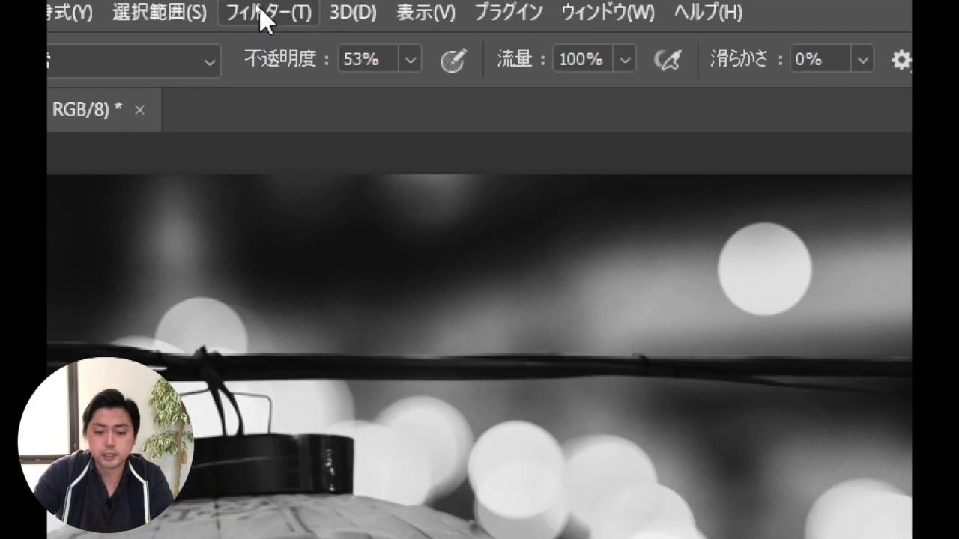
# - Apply the エッジの光彩 gallery filter to the black-and-white layer with edge width 8, brightness 10 and smoothness 5, and invert its tones
pyautogui.click(258, 7)
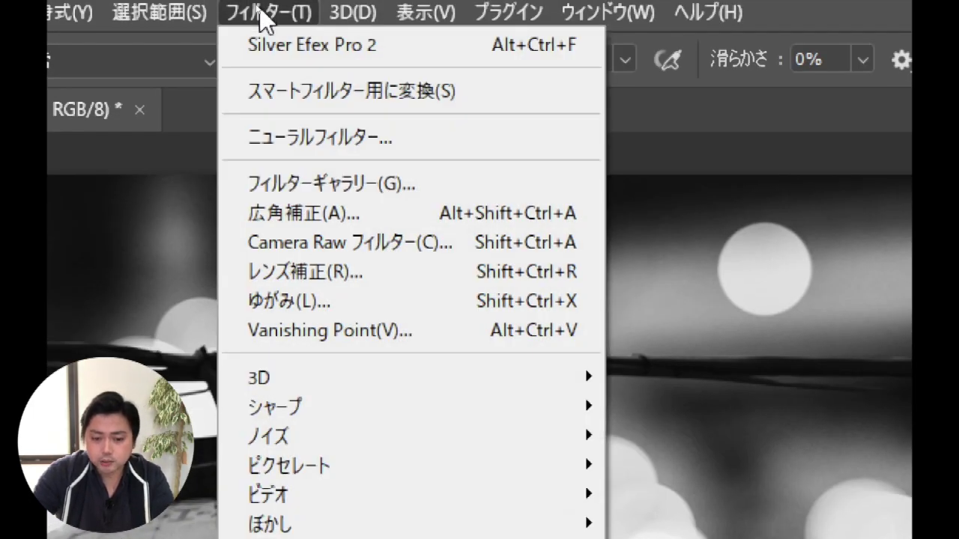
pyautogui.click(291, 184)
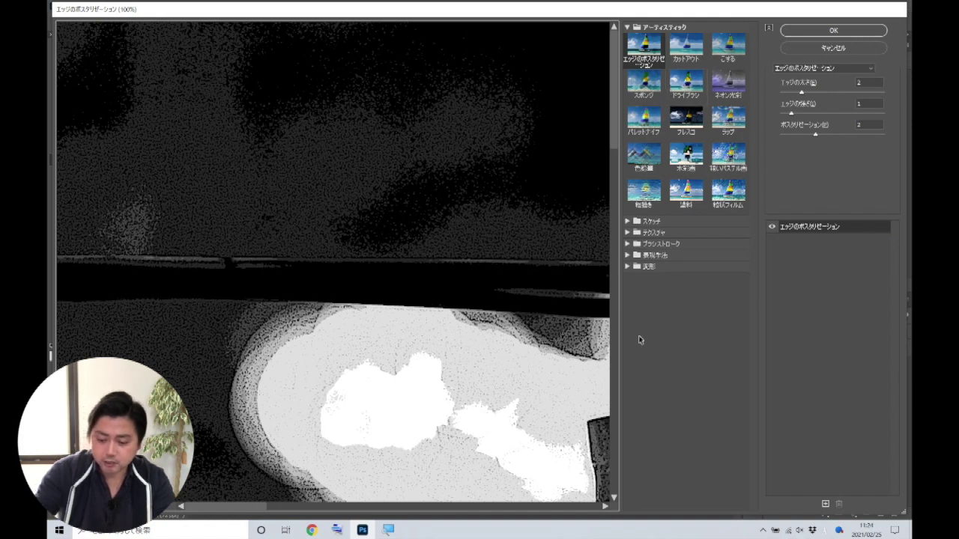
pyautogui.hotkey('ctrl', '0')
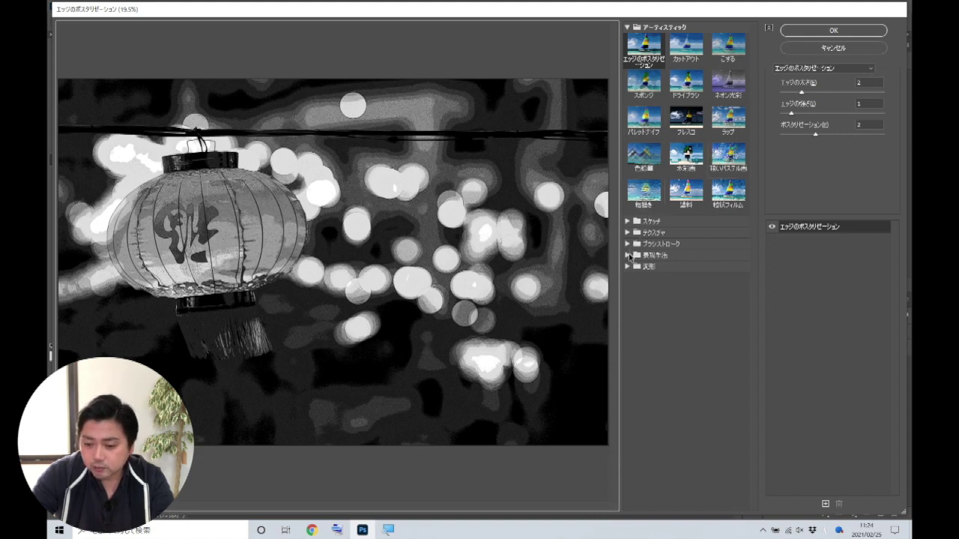
pyautogui.click(627, 256)
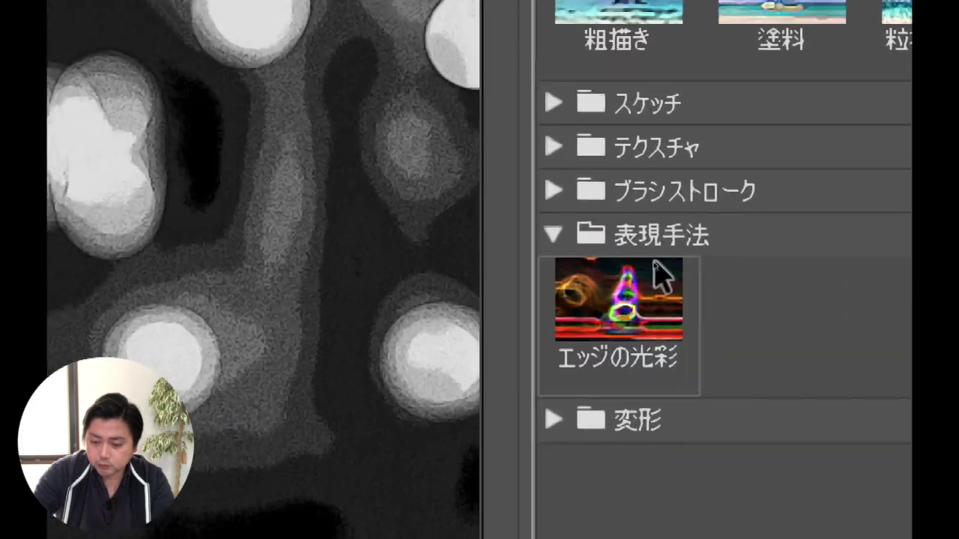
pyautogui.click(644, 362)
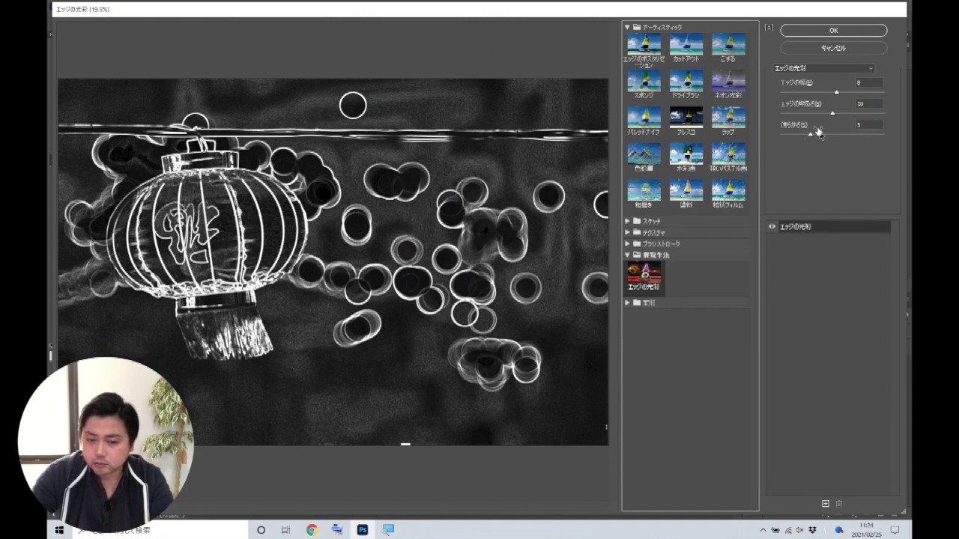
pyautogui.click(833, 31)
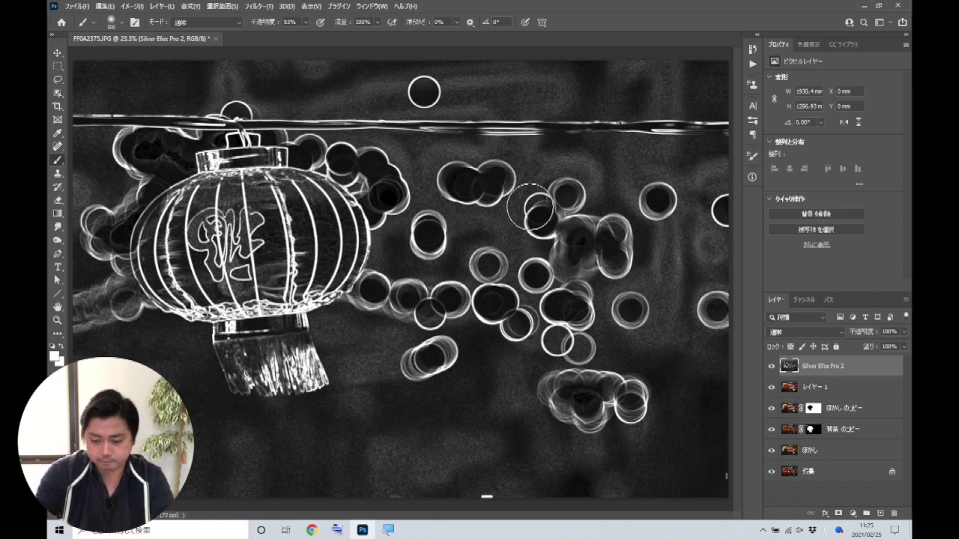
pyautogui.hotkey('ctrl', 'i')
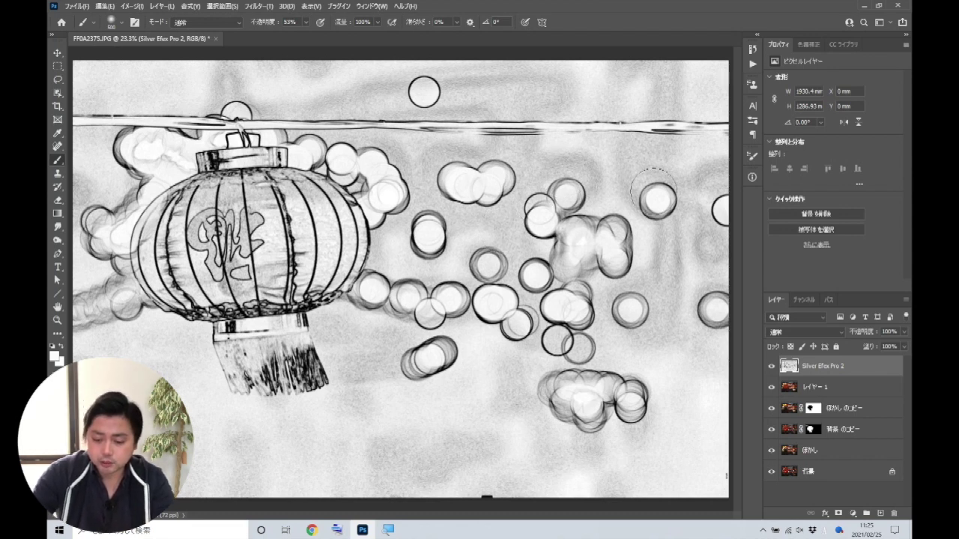
# - Move レイヤー 1 above the Silver Efex Pro 2 layer and set its blend mode to カラー
pyautogui.scroll(-2, 675, 245)
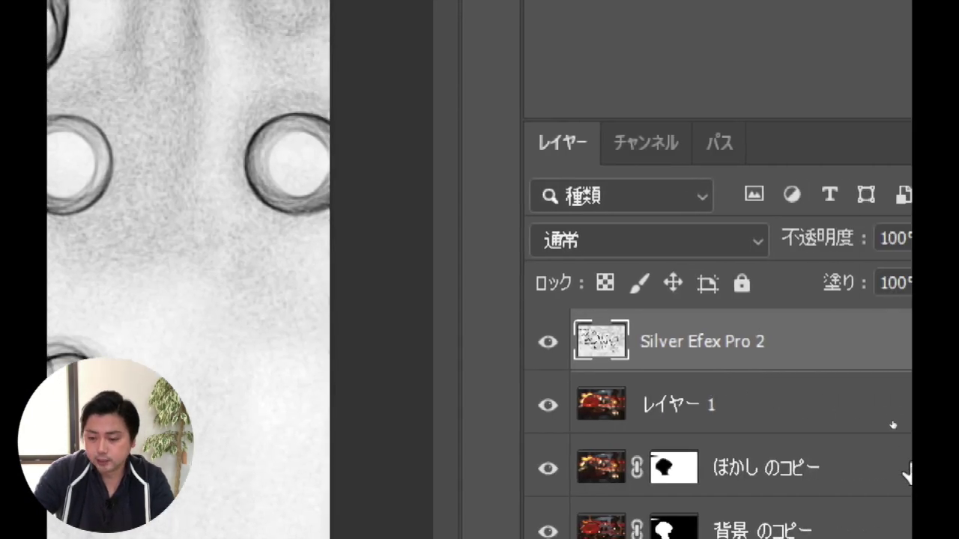
pyautogui.moveTo(808, 419); pyautogui.dragTo(809, 394)
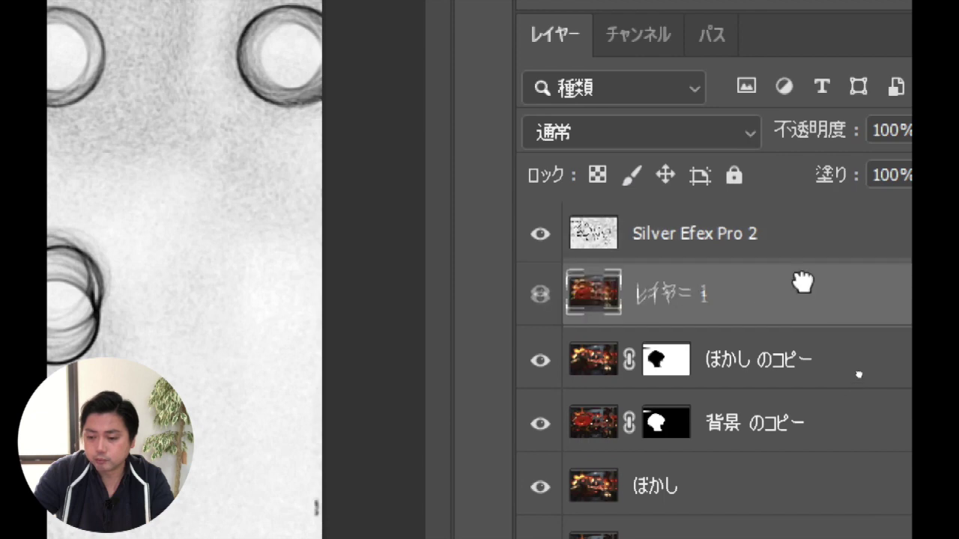
pyautogui.moveTo(803, 282); pyautogui.dragTo(669, 225)
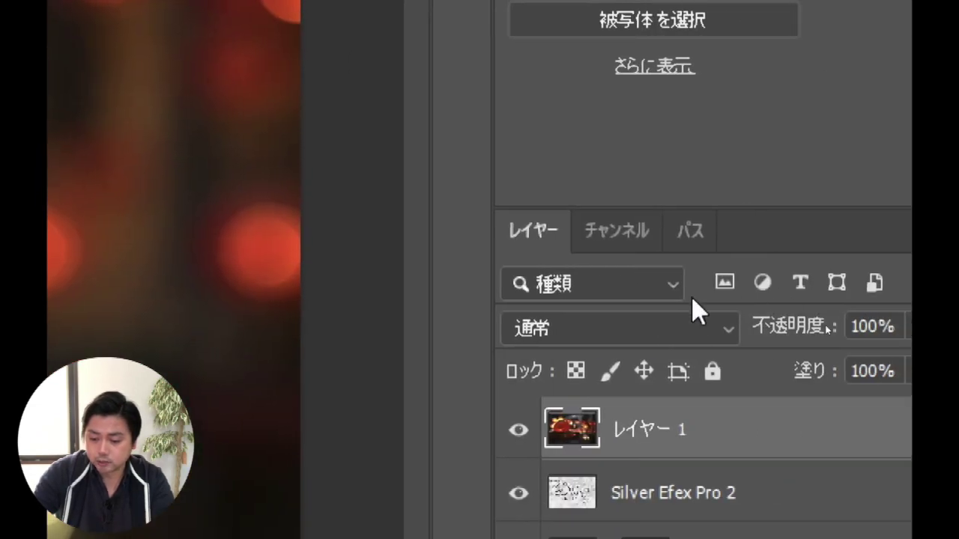
pyautogui.click(822, 332)
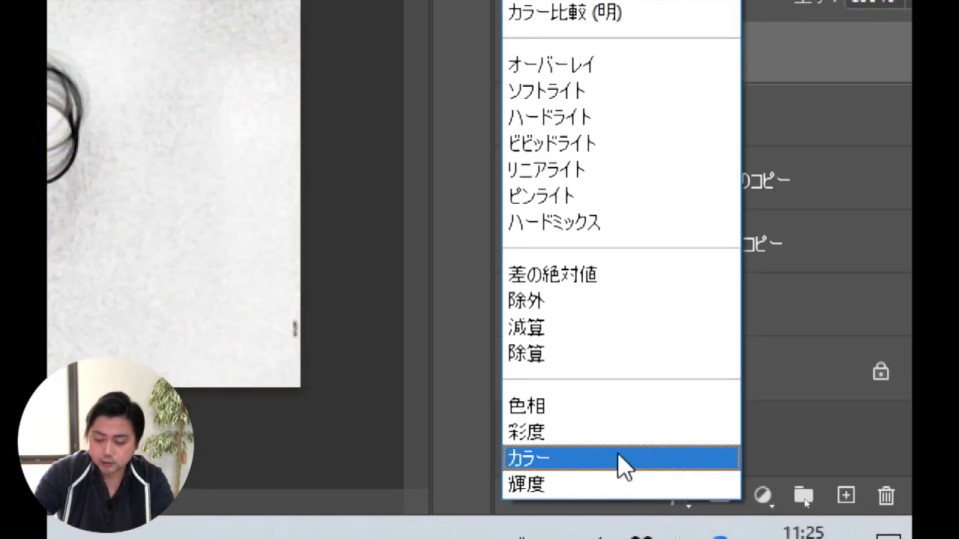
pyautogui.click(617, 457)
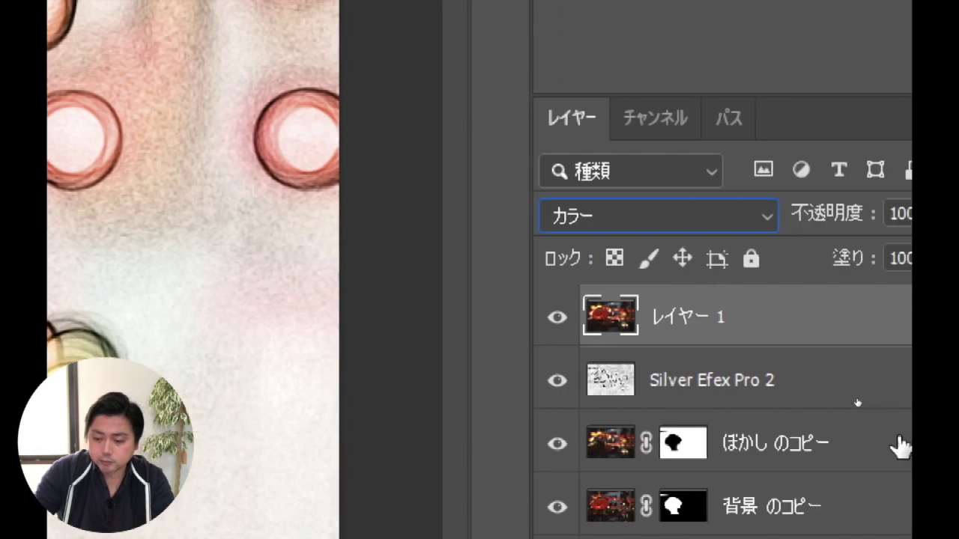
# - Smooth the Silver Efex Pro 2 layer with ぼかし (表面) at a radius of 10 pixels and a threshold of 20 levels
pyautogui.click(788, 390)
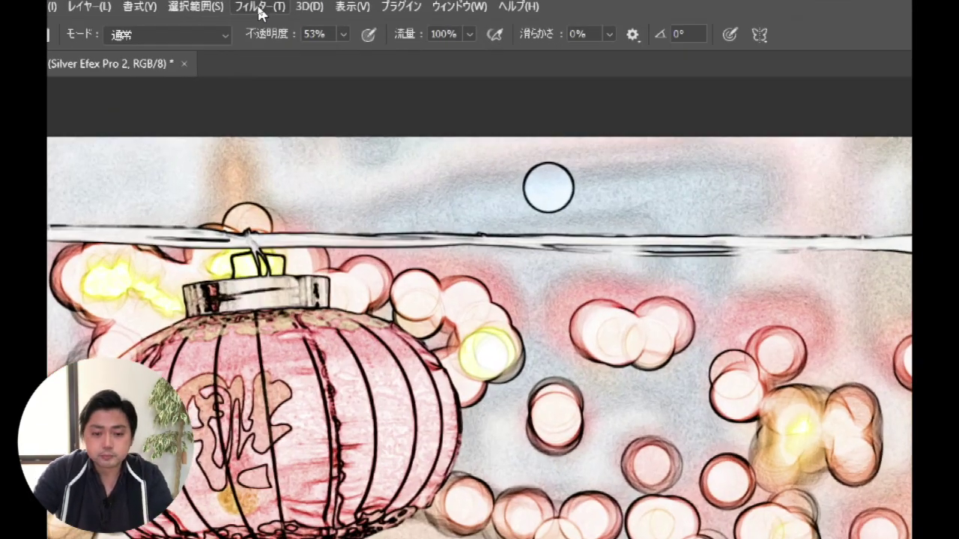
pyautogui.click(263, 7)
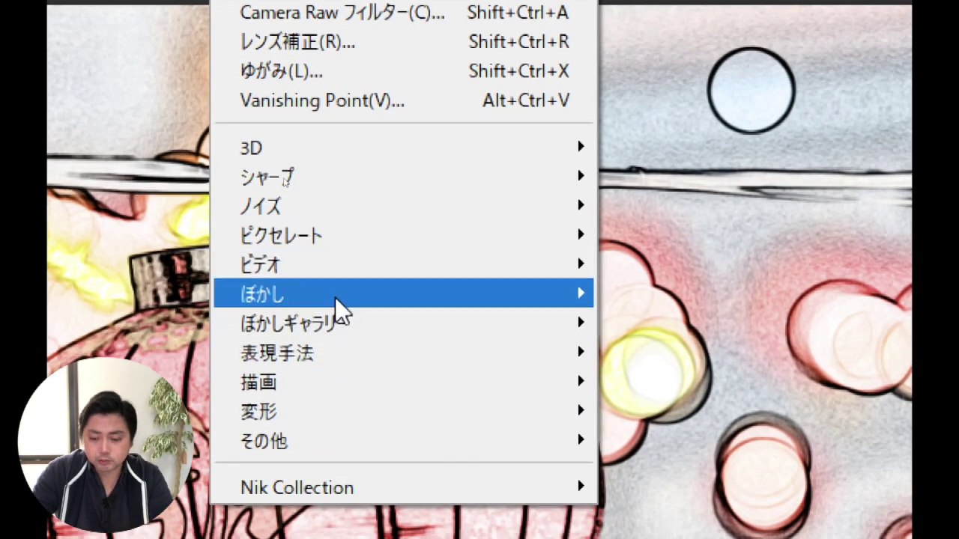
pyautogui.moveTo(336, 306)
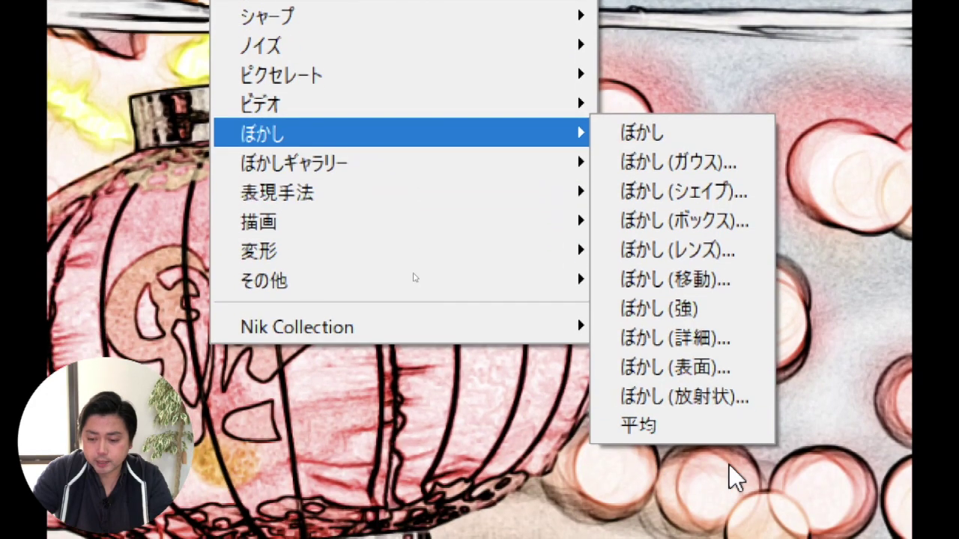
pyautogui.click(716, 449)
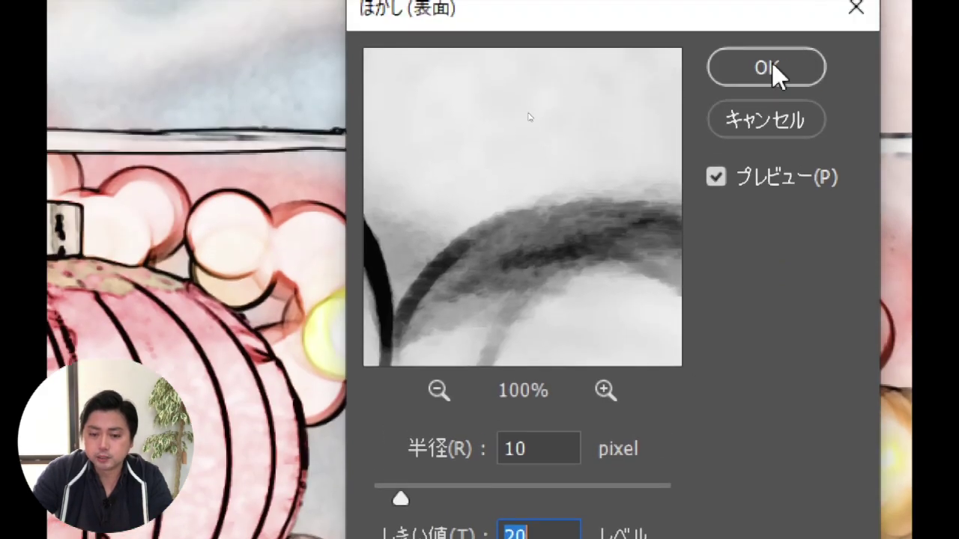
pyautogui.click(766, 68)
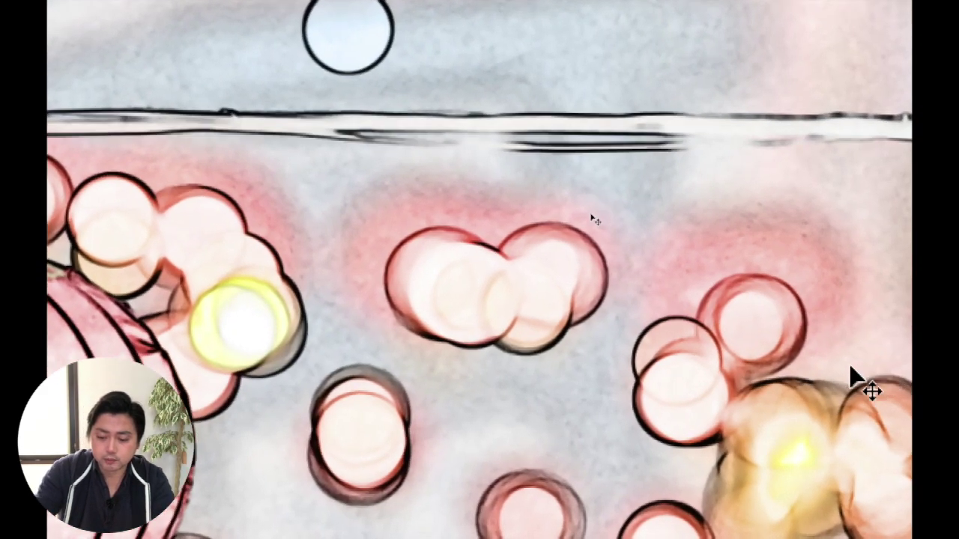
pyautogui.press('b')
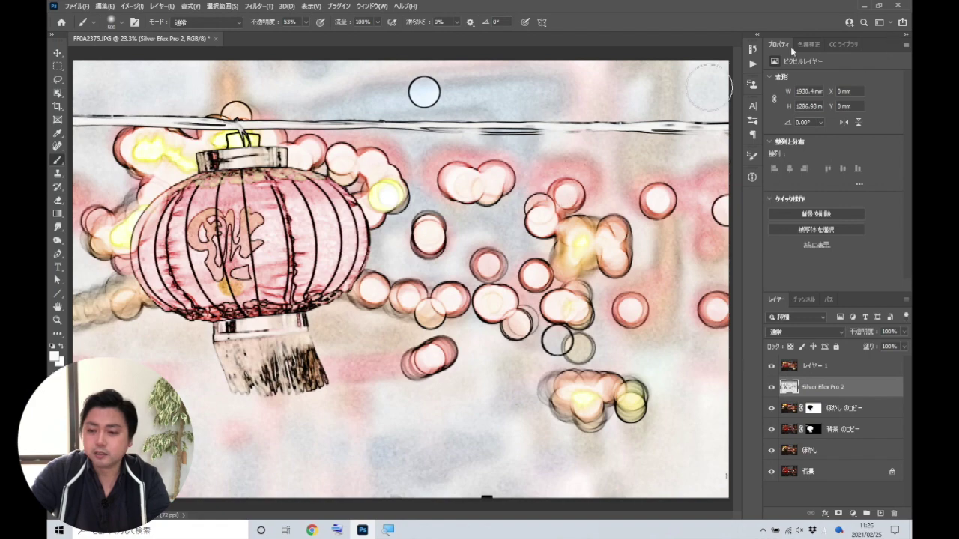
# - Open the 南京町.psd example to view its drawing effect, and return to the lantern image
pyautogui.click(863, 5)
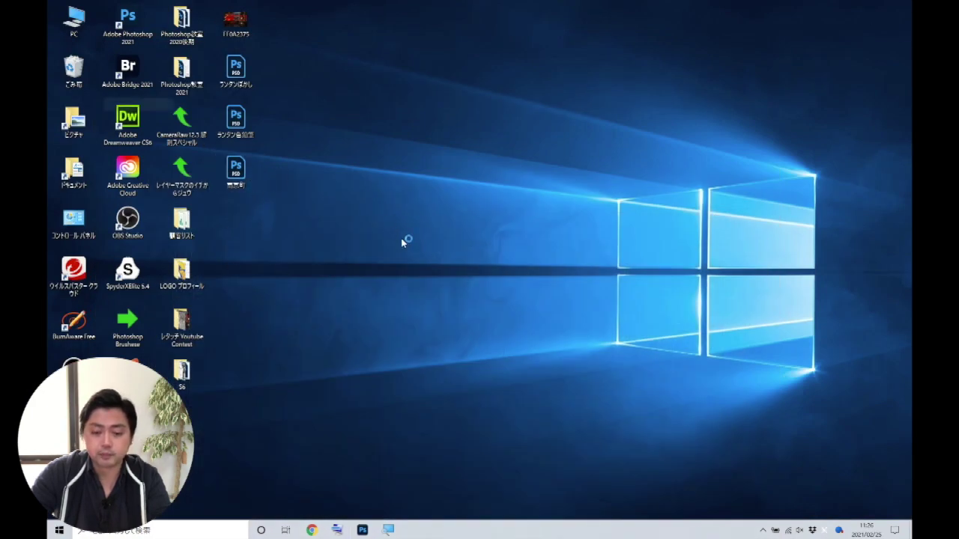
pyautogui.hotkey('alt', 'Tab')
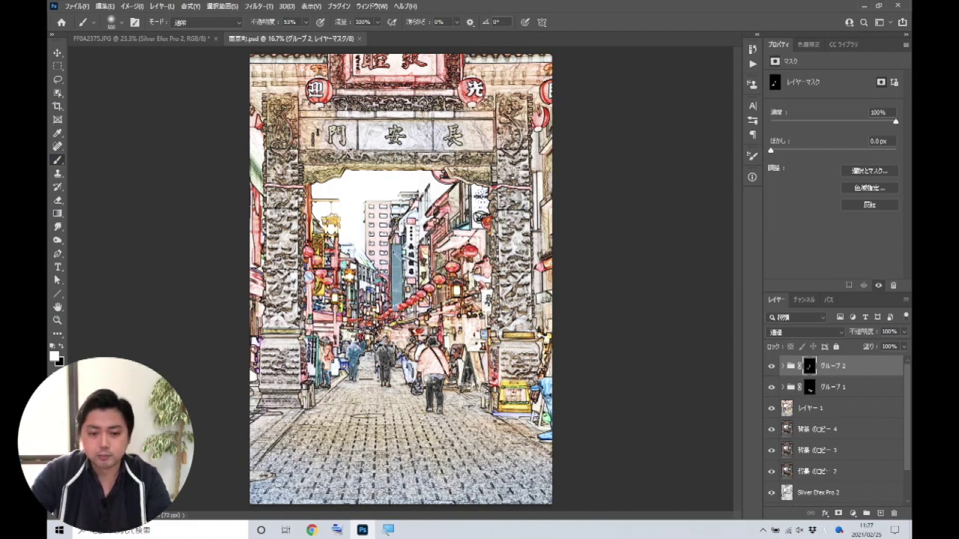
pyautogui.click(167, 41)
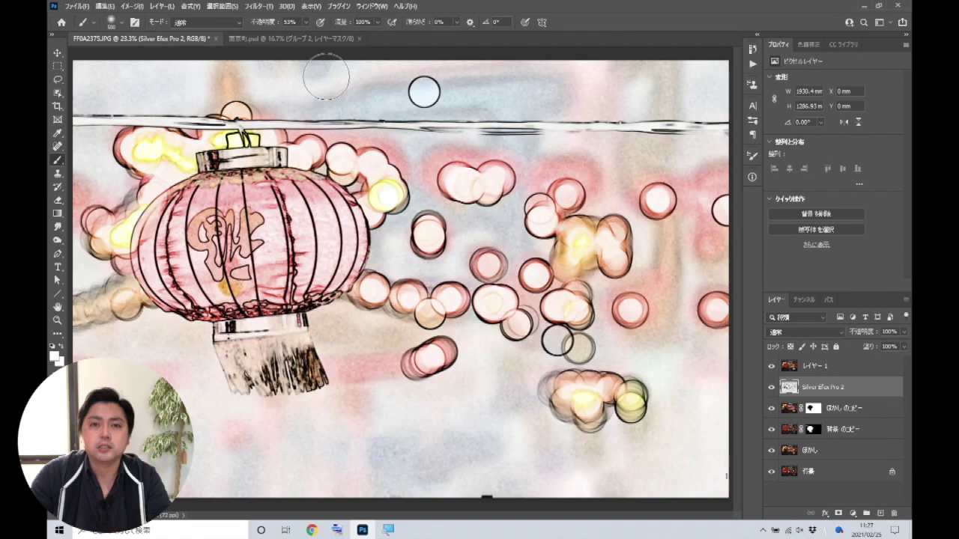
# - Open the desktop folder Photoshop教室2021 and load the flyer's front-side image チラシ表面 into Photoshop
pyautogui.press('super+d')
pyautogui.doubleClick(180, 74)
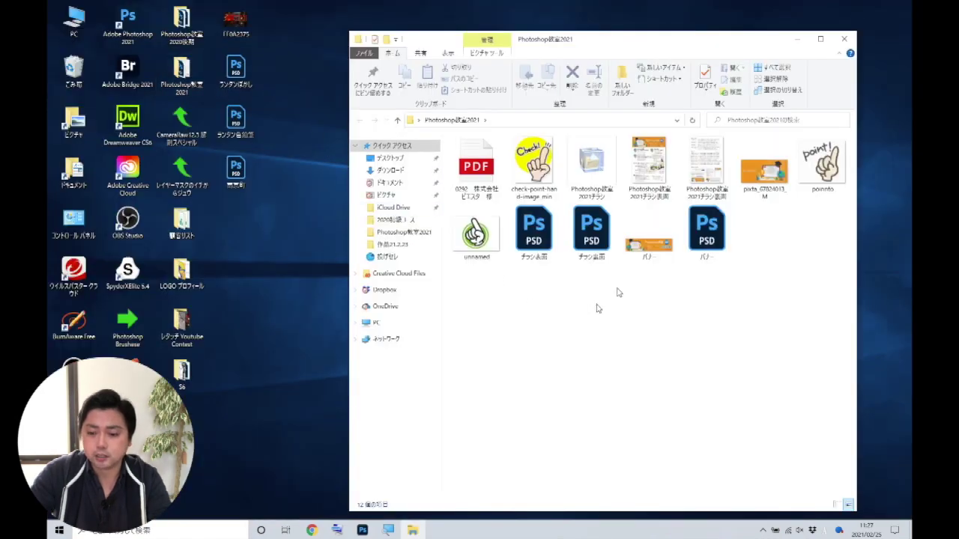
pyautogui.click(650, 173)
pyautogui.moveTo(652, 171); pyautogui.dragTo(129, 24)
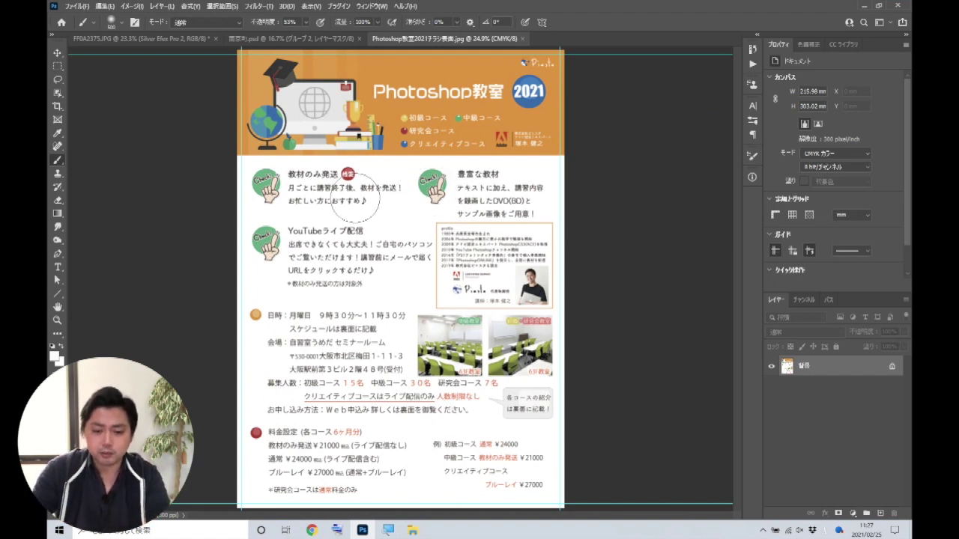
# - Read the flyer's front side closely, examining the class schedule, venue, enrolment limits and course fees
pyautogui.scroll(1, 330, 193)
pyautogui.scroll(1, 329, 193)
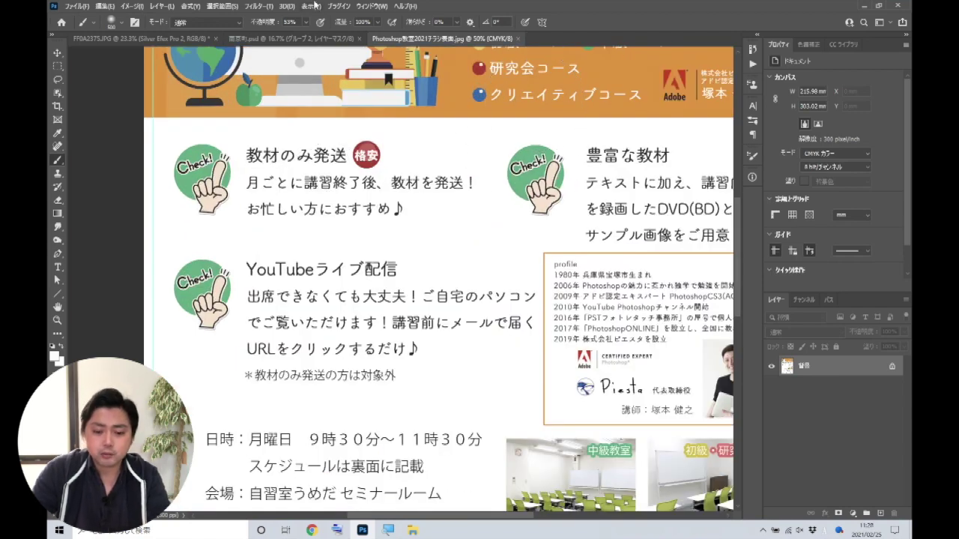
pyautogui.scroll(-10, 520, 221)
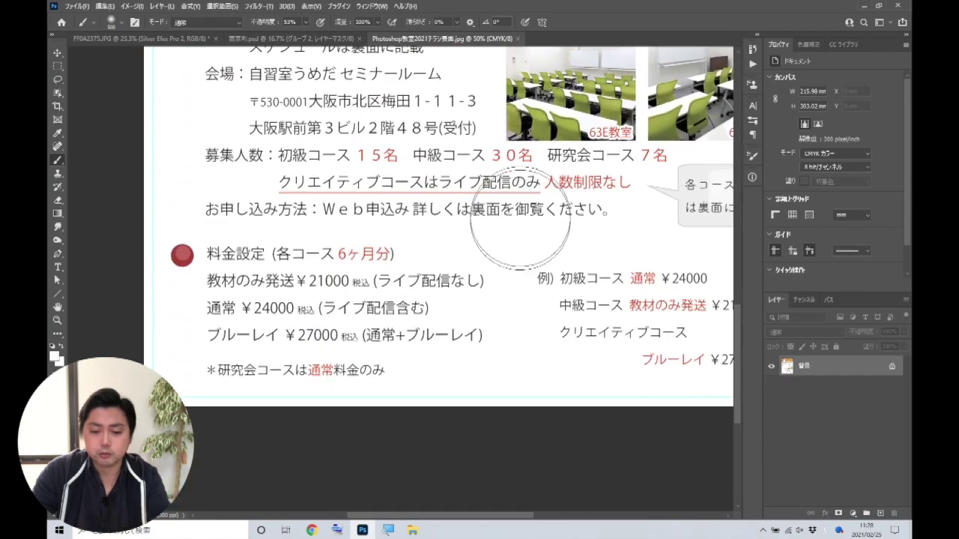
pyautogui.scroll(4, 520, 222)
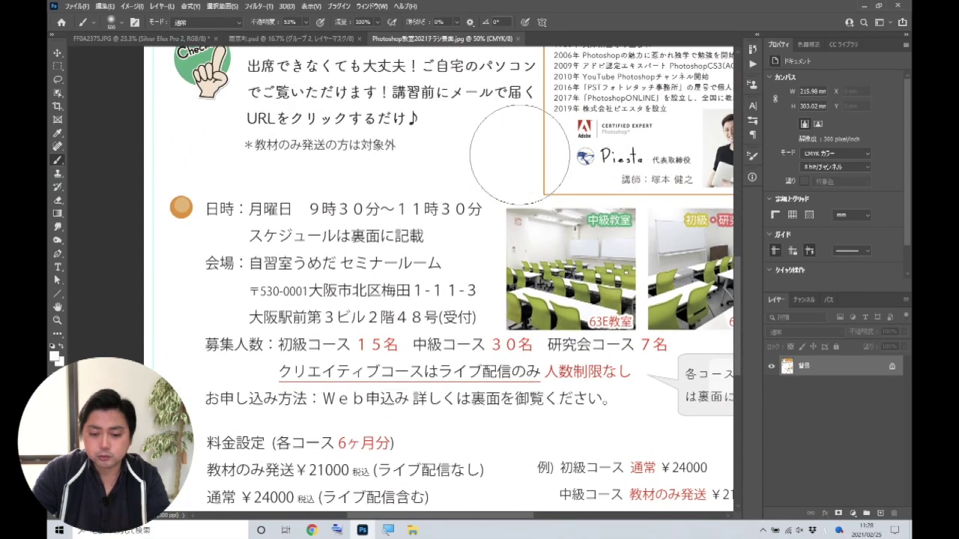
pyautogui.scroll(-1, 495, 270)
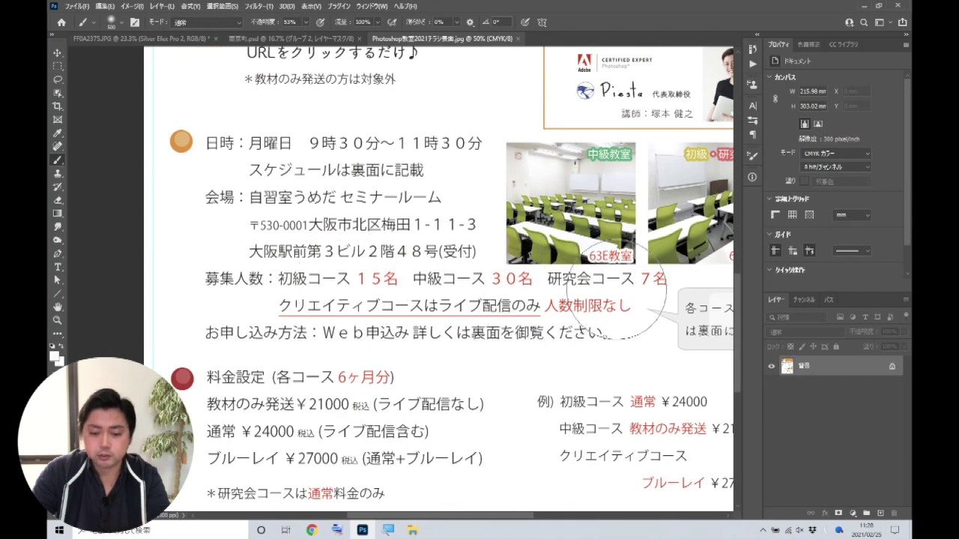
# - Go through the flyer's back side, examining each course's class dates, the application instructions and the contact section
pyautogui.click(57, 54)
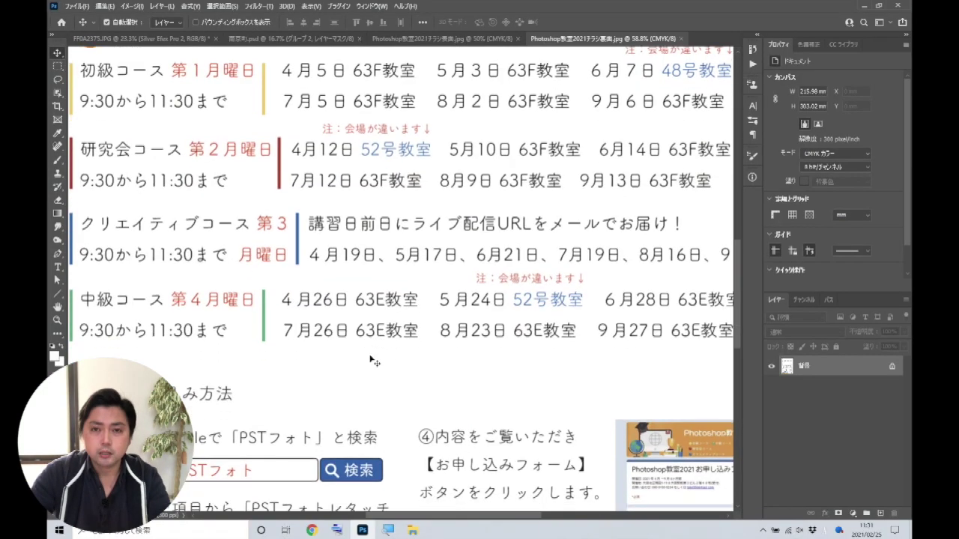
pyautogui.scroll(-5, 459, 187)
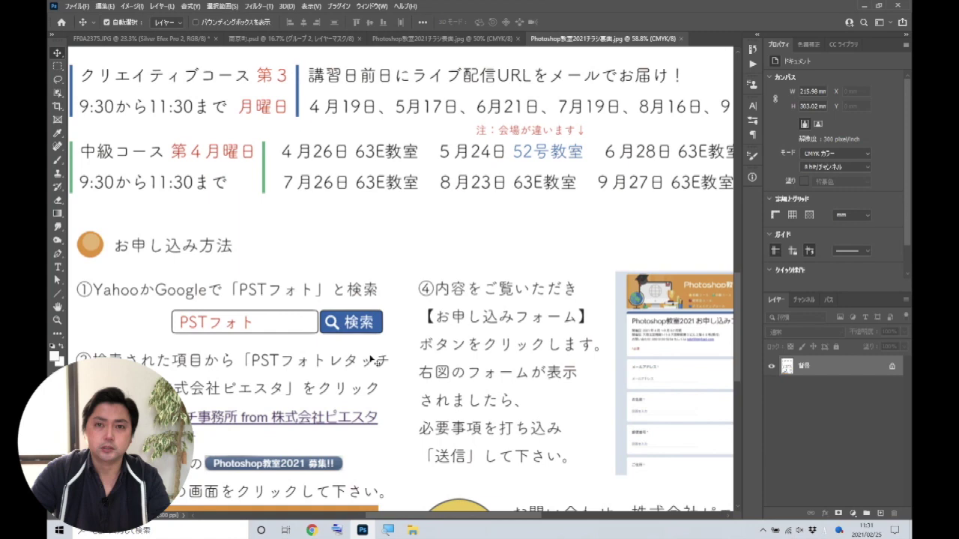
pyautogui.scroll(-2, 372, 361)
pyautogui.scroll(-2, 373, 228)
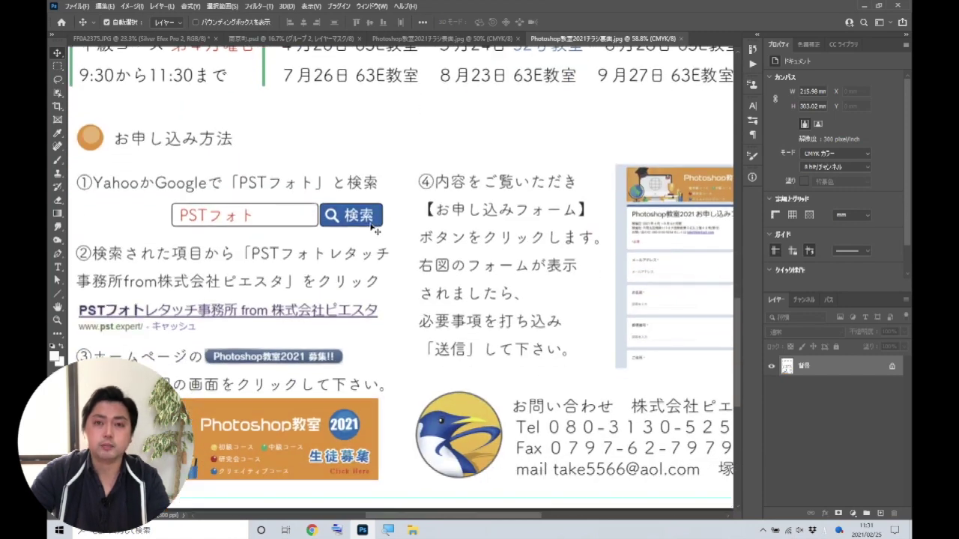
pyautogui.scroll(-2, 307, 232)
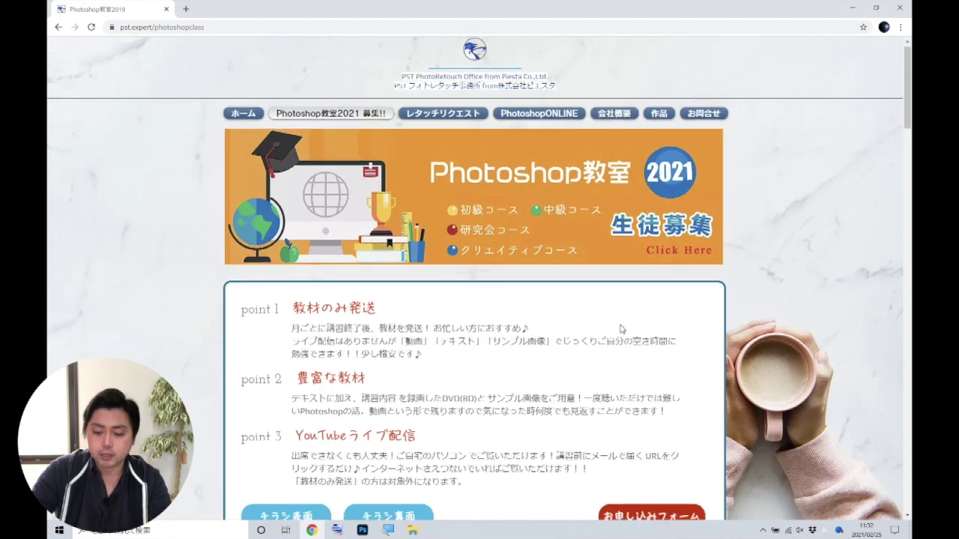
# - Open the お申し込みフォーム from the class page in the browser, look through its fields, and return to the lantern image in Photoshop
pyautogui.scroll(-2, 626, 330)
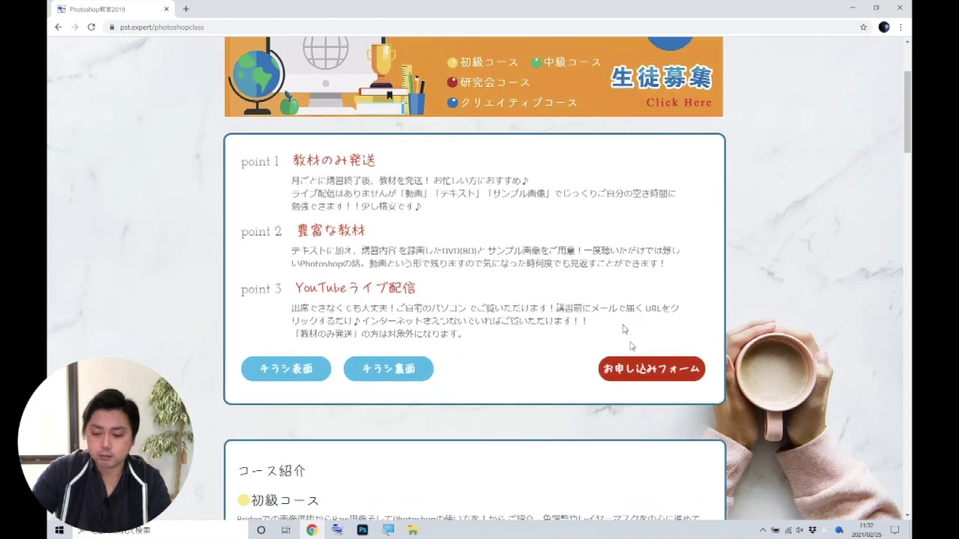
pyautogui.click(642, 371)
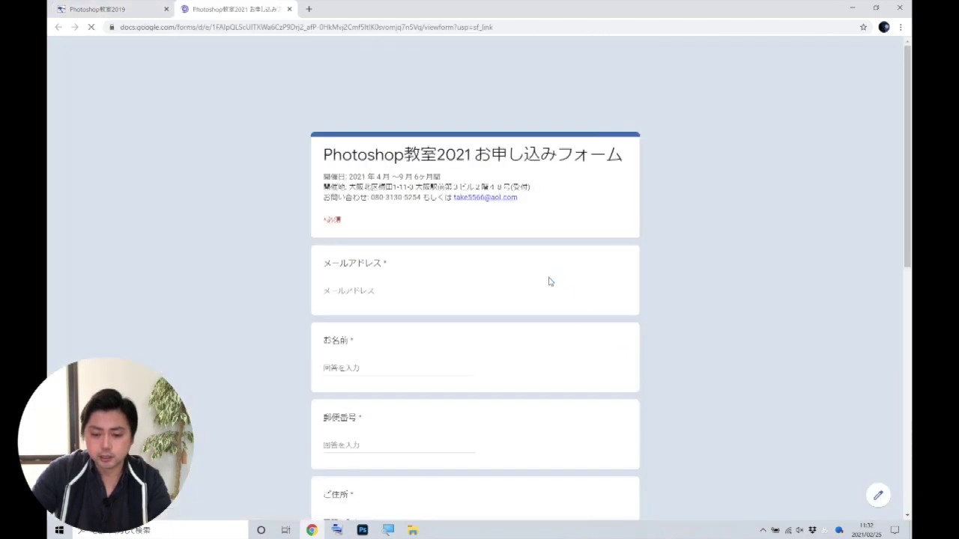
pyautogui.scroll(-6, 550, 281)
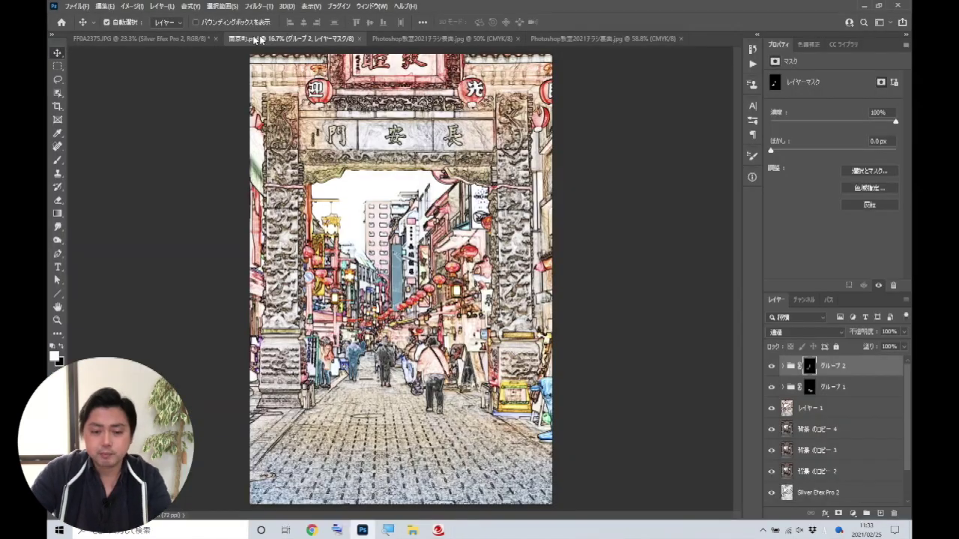
pyautogui.click(154, 40)
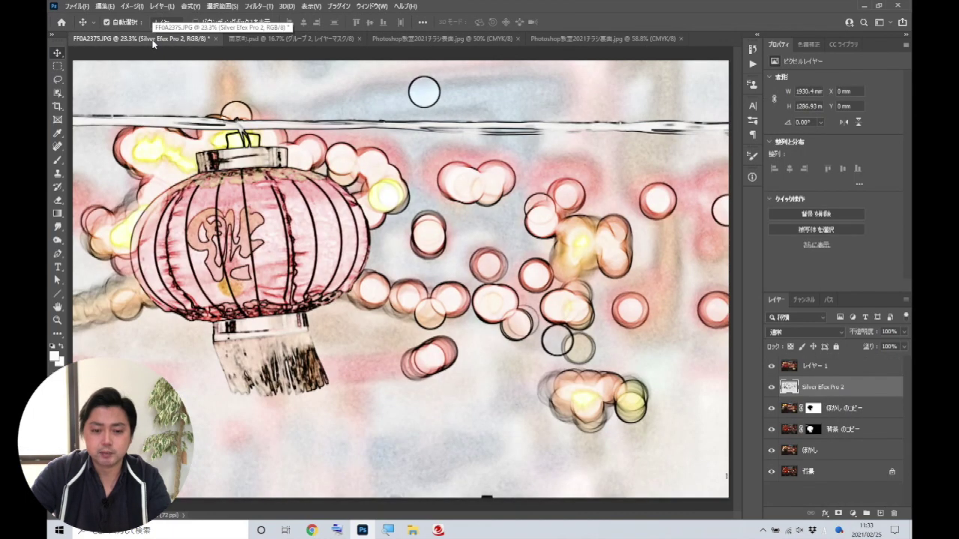